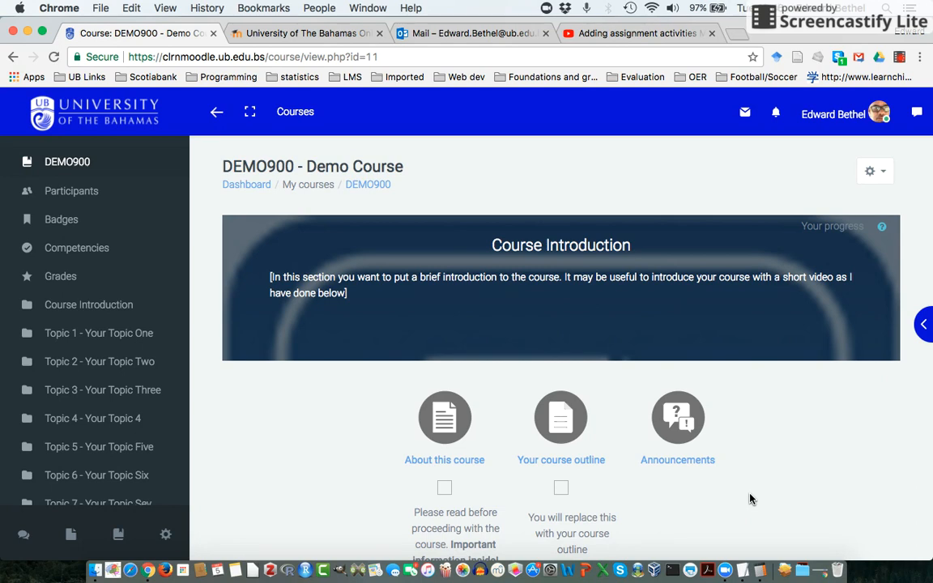
- Turn on editing mode for the DEMO900 demo course
click(875, 170)
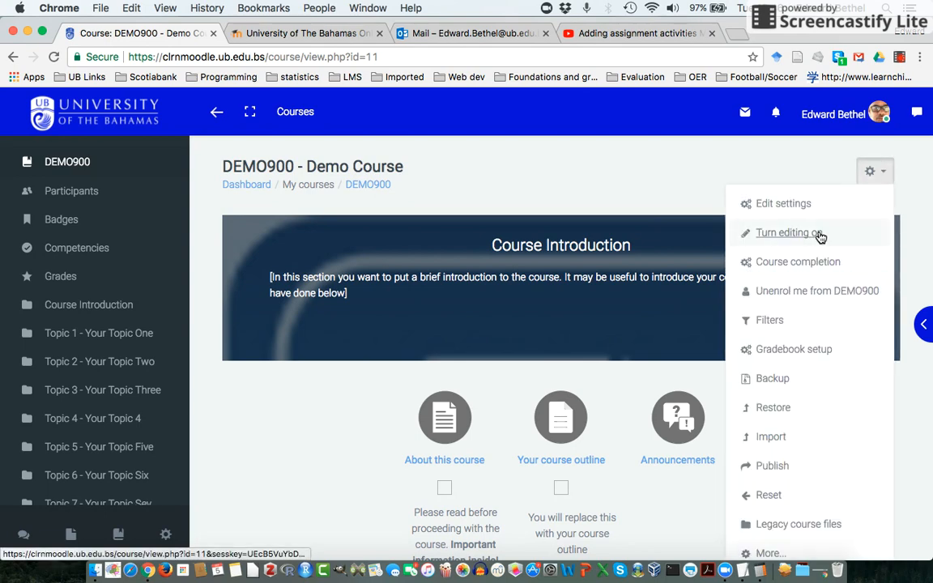
click(819, 234)
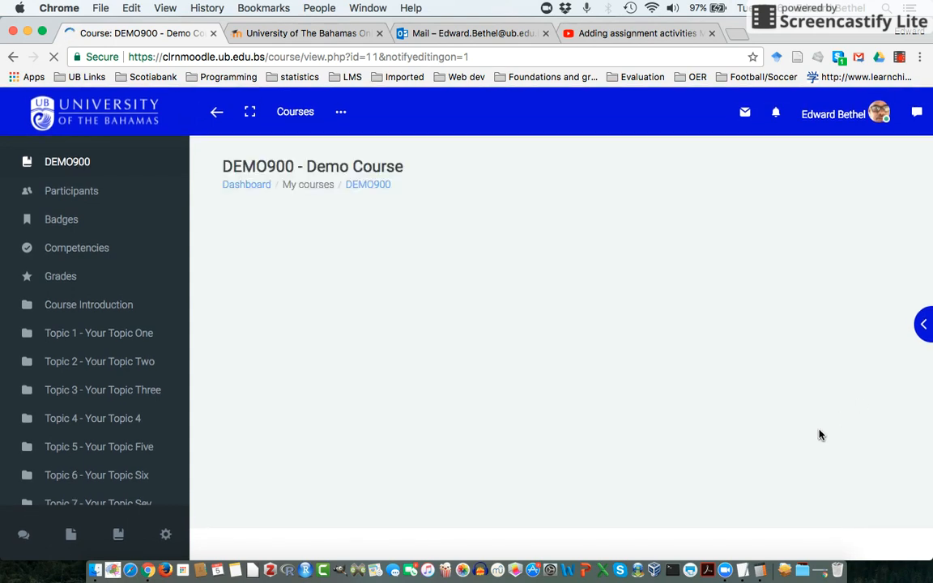
scroll(819, 435, down, 2)
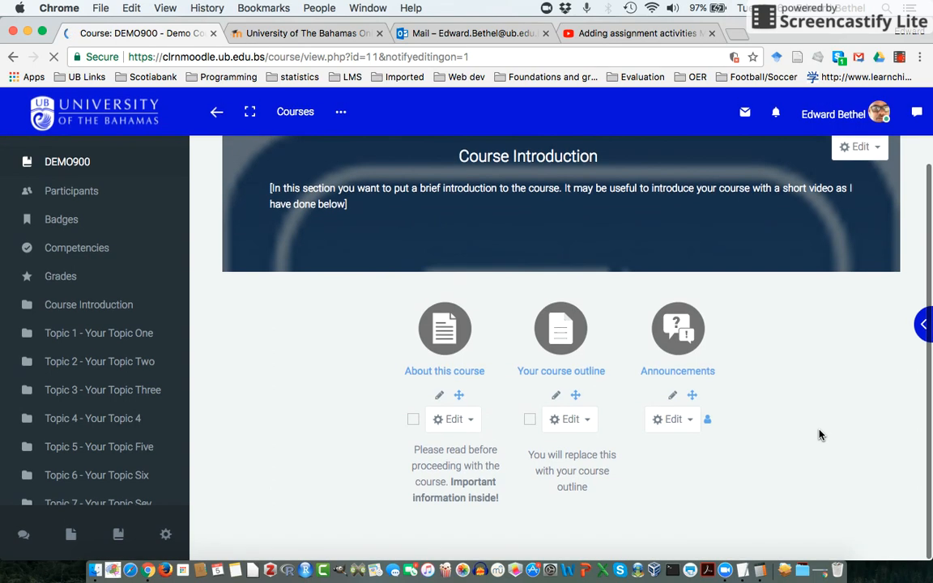
scroll(819, 435, up, 1)
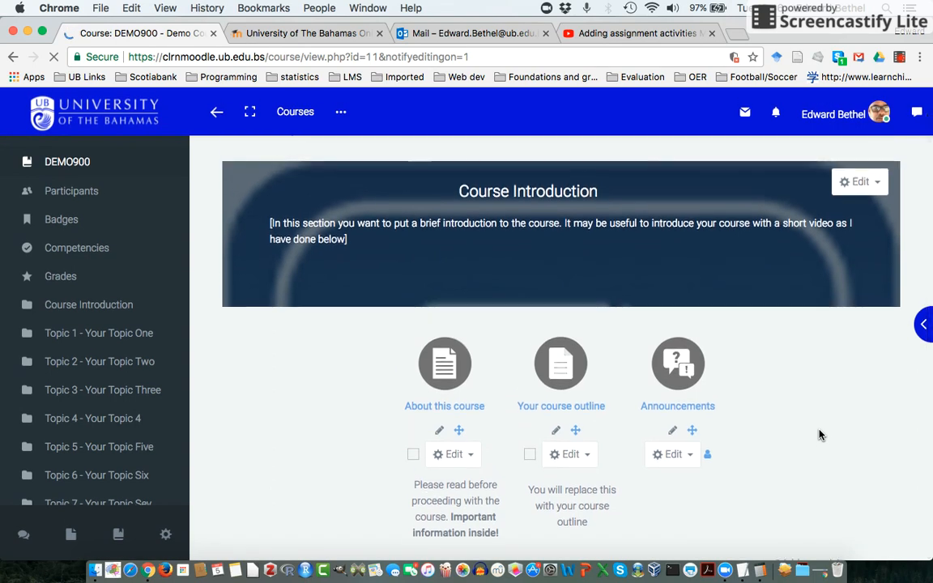
- Add an Assignment activity to Topic 1 - Your Topic One and name it "Test assignment"
scroll(819, 435, down, 5)
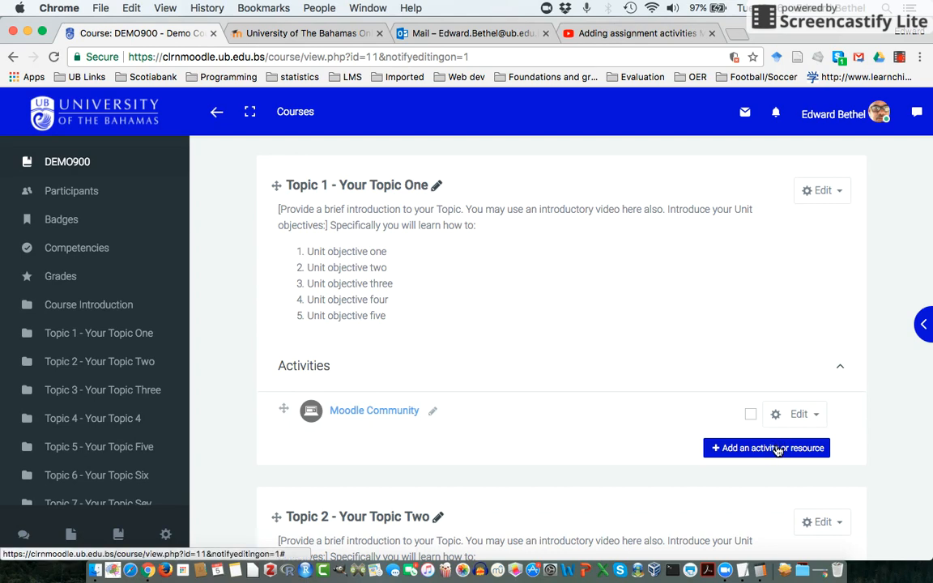
click(766, 447)
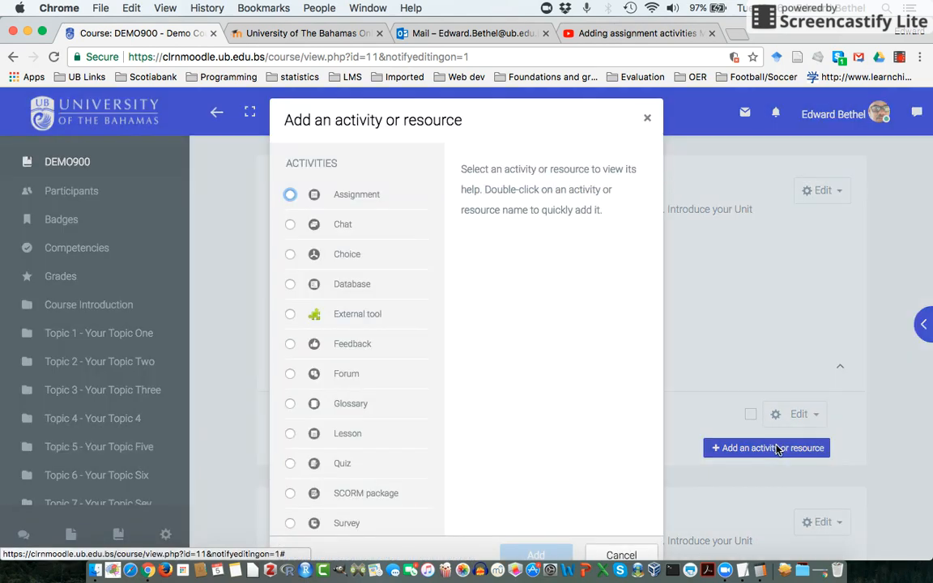
click(290, 196)
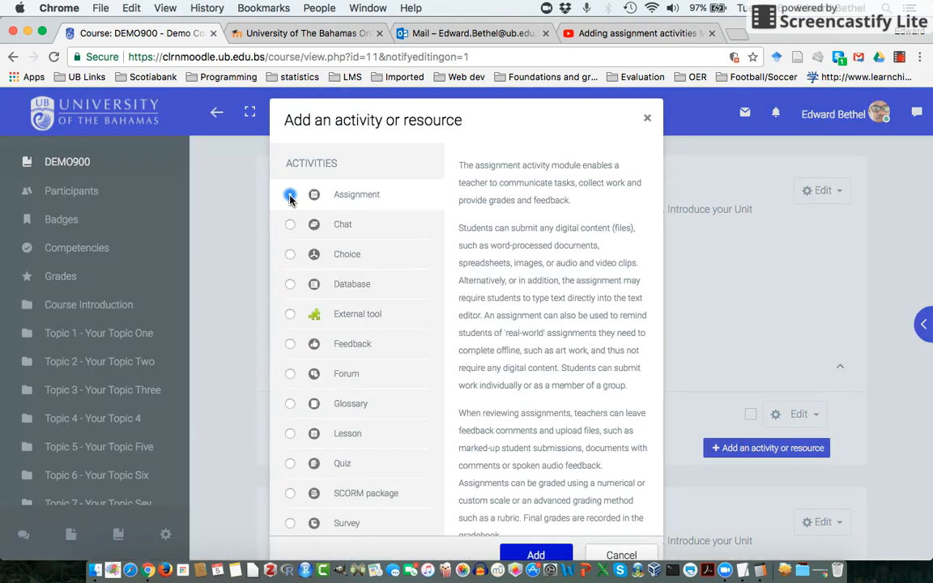
scroll(573, 434, down, 3)
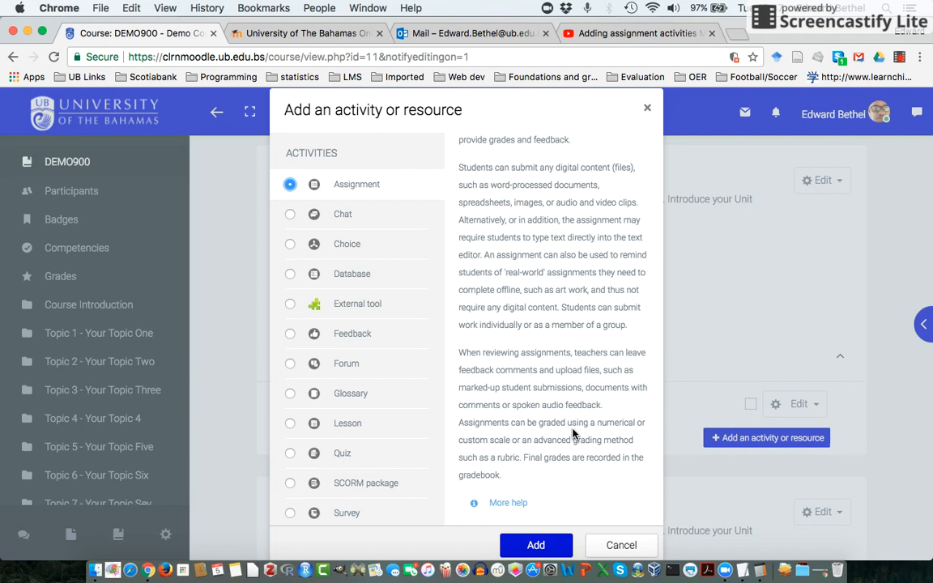
click(548, 545)
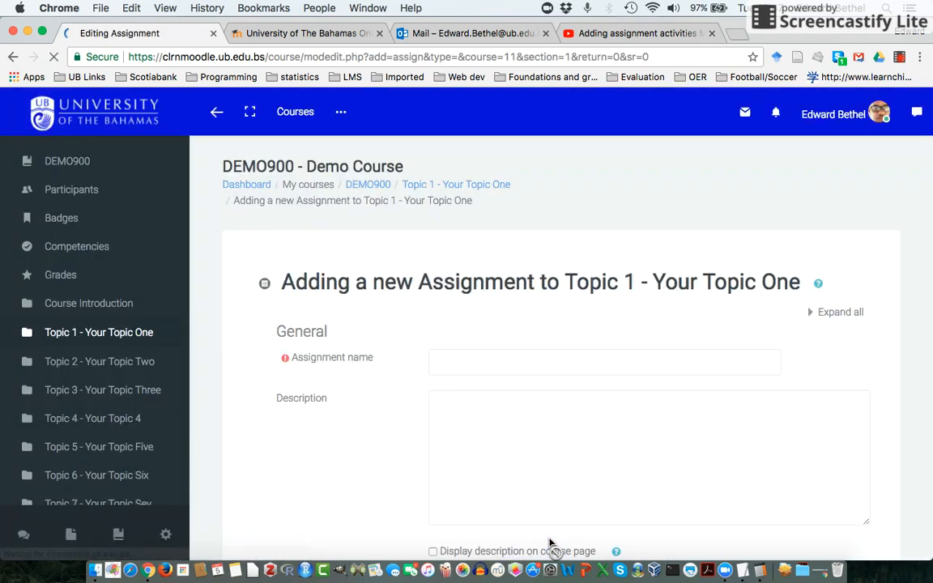
click(537, 366)
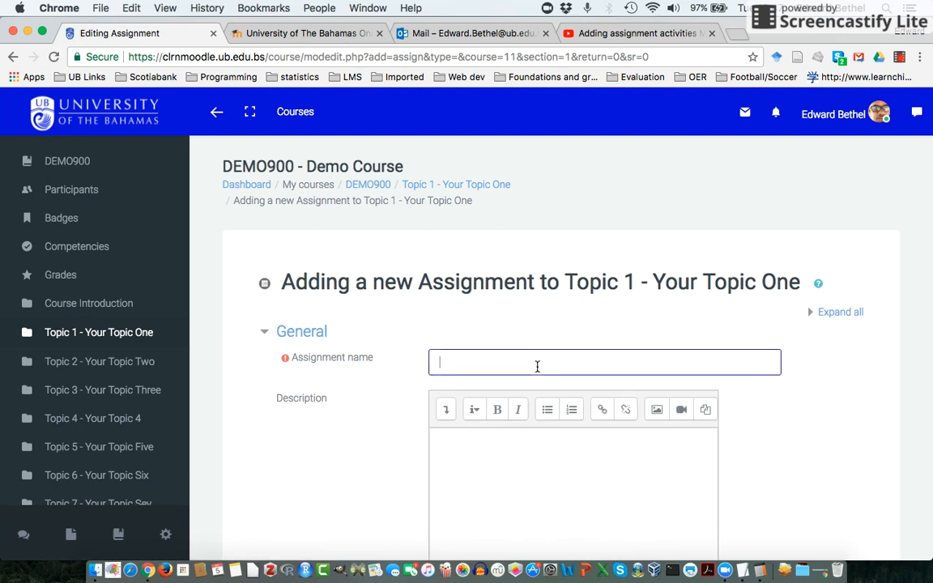
text(Test assignment)
- Enter the description "Please look at the table below and provide an explanation for the differences between the Net Migration rate and the Natural population increase."
click(525, 482)
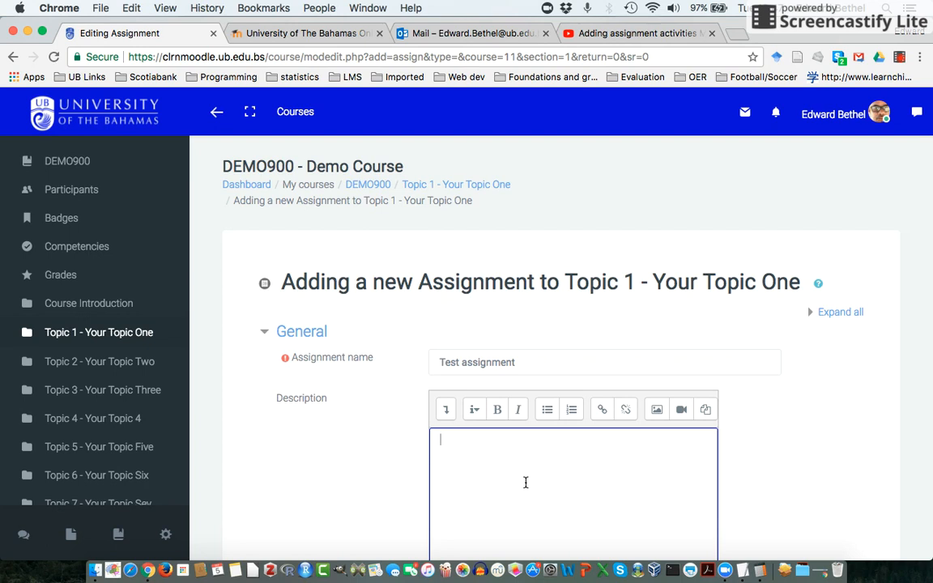
text(Please look at the table below and)
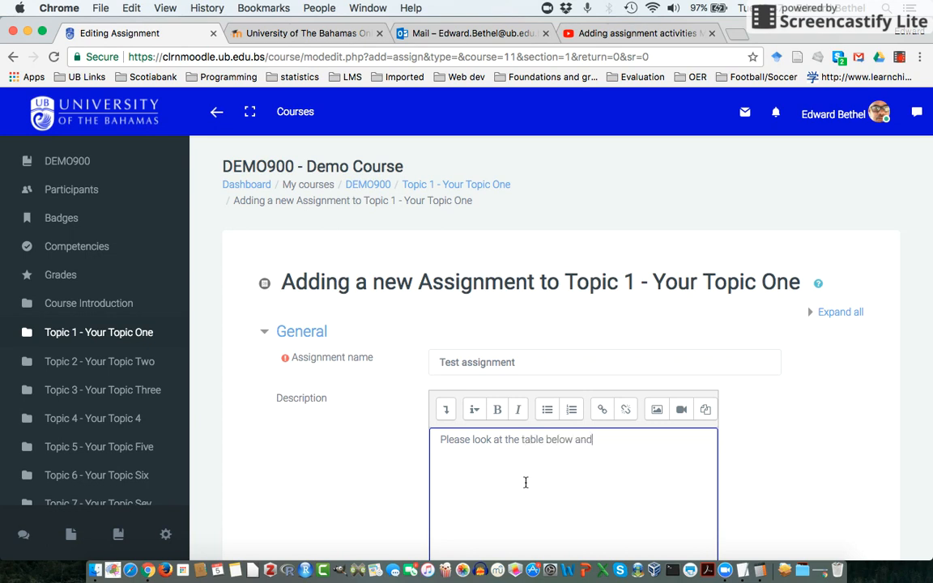
text( provide an explana)
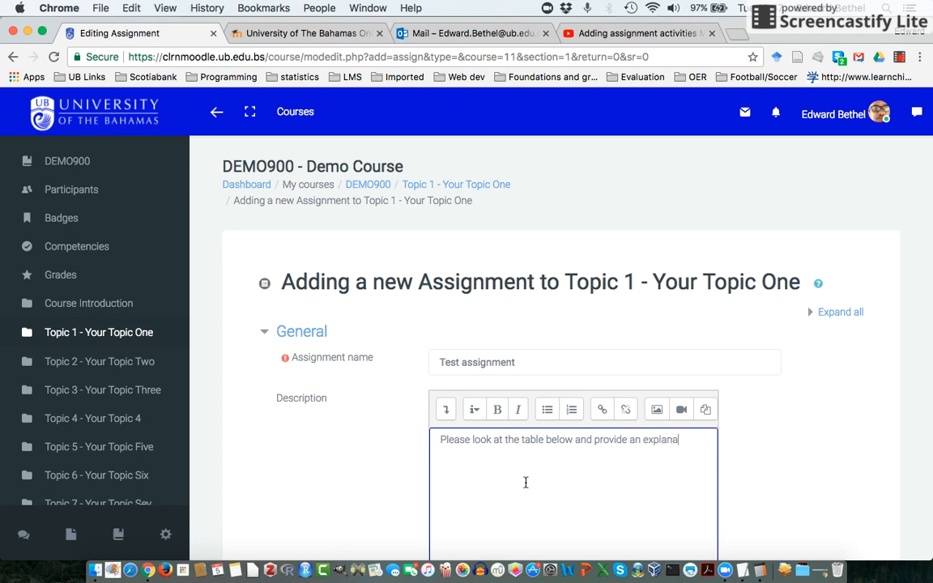
text(tion for the)
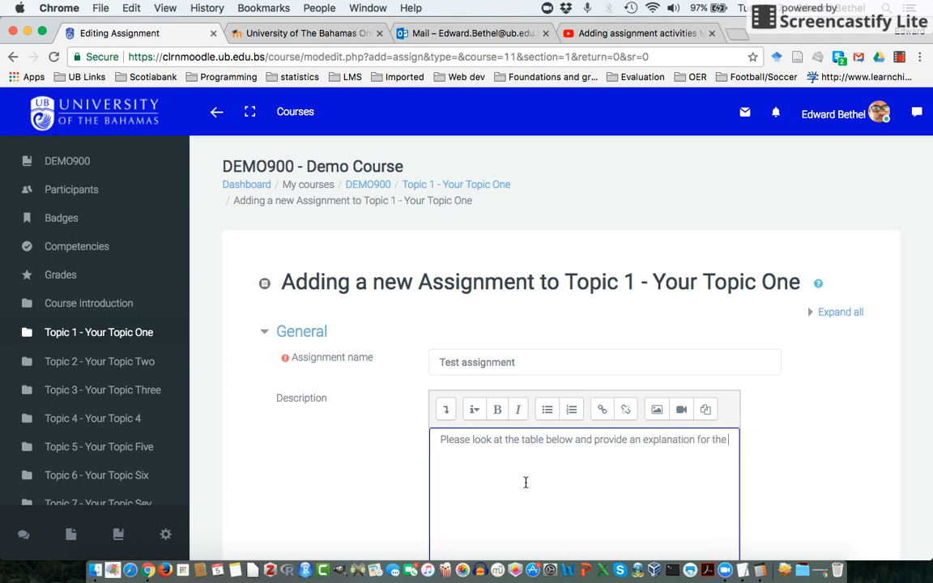
text( differnces betwe)
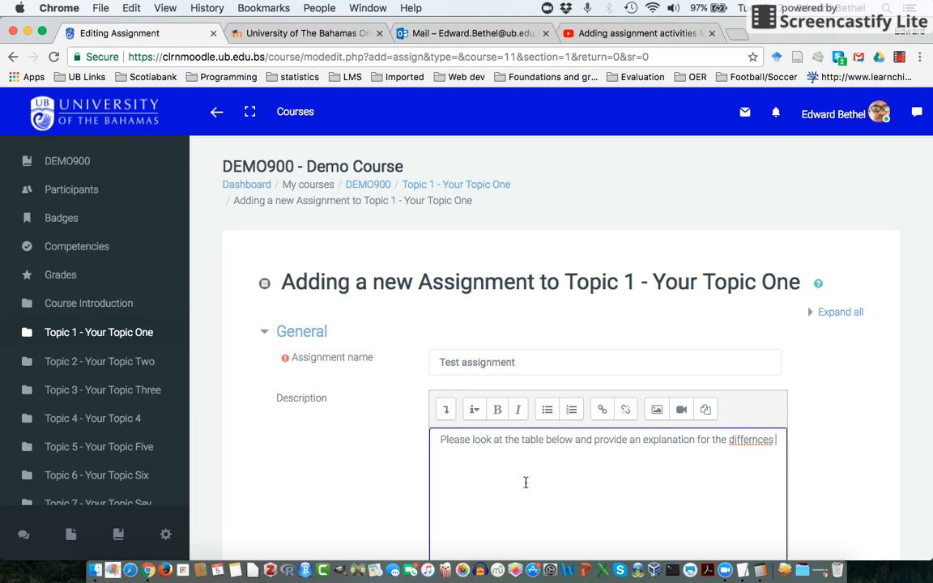
key(BackSpace)
key(BackSpace)
key(BackSpace)
key(BackSpace)
key(BackSpace)
key(BackSpace)
key(BackSpace)
key(BackSpace)
key(BackSpace)
key(BackSpace)
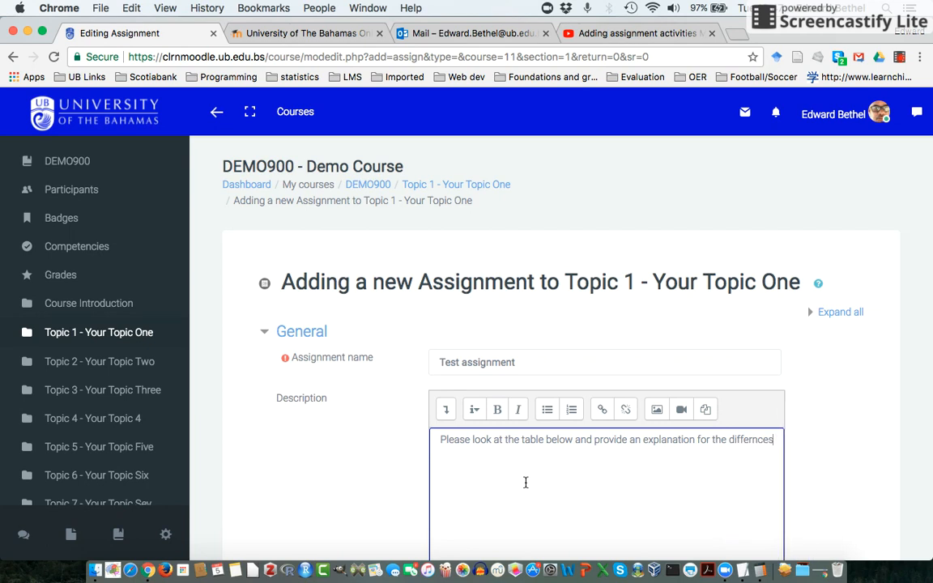
text(ences betwe)
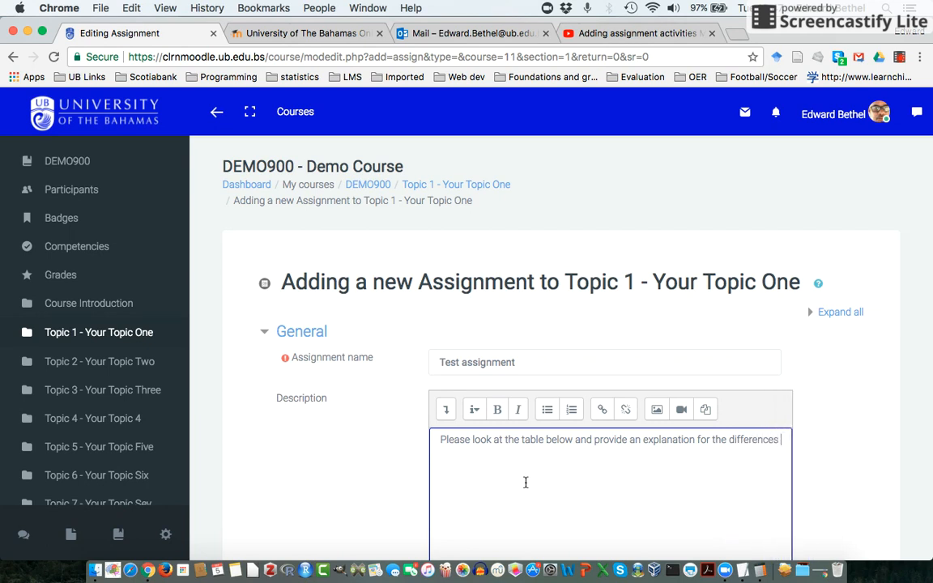
text(en the)
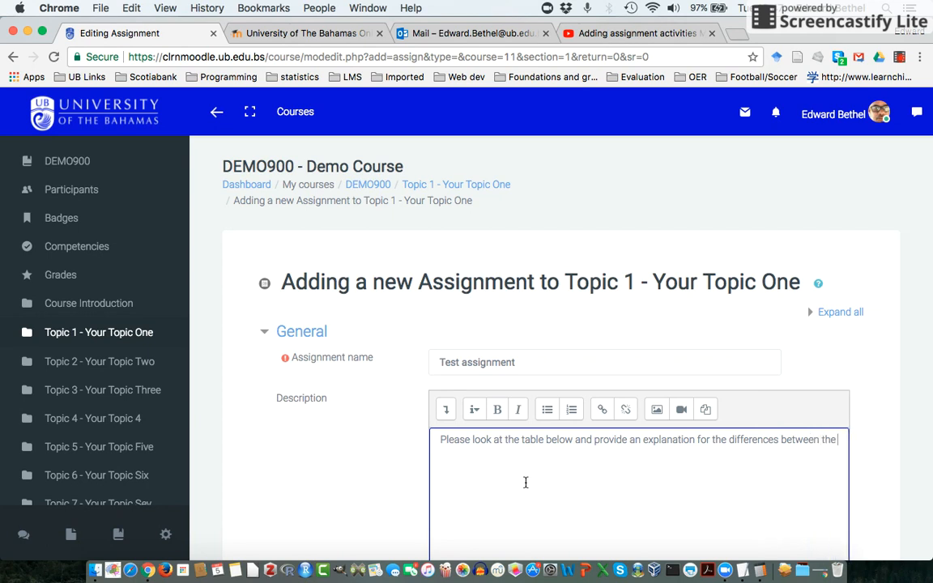
text( Net )
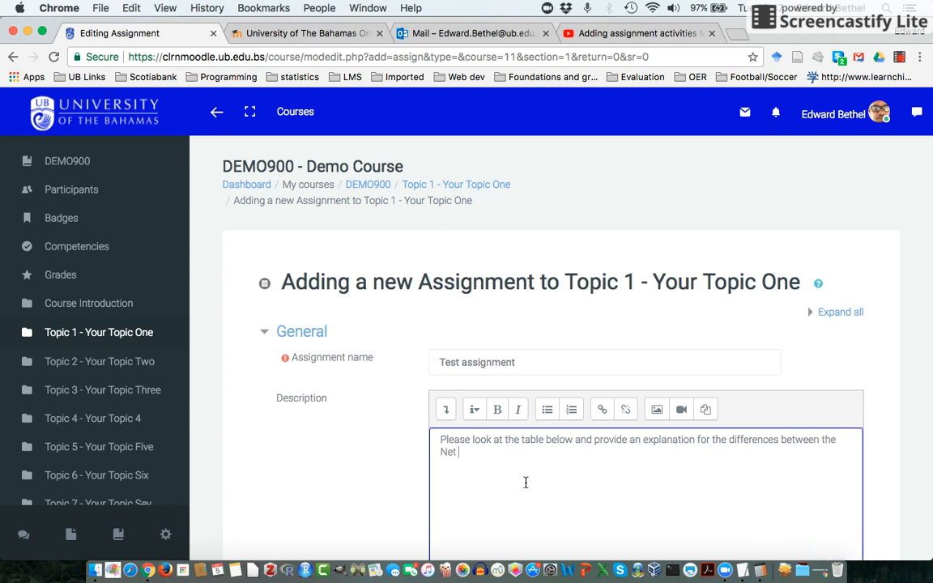
text(Migration rate and the )
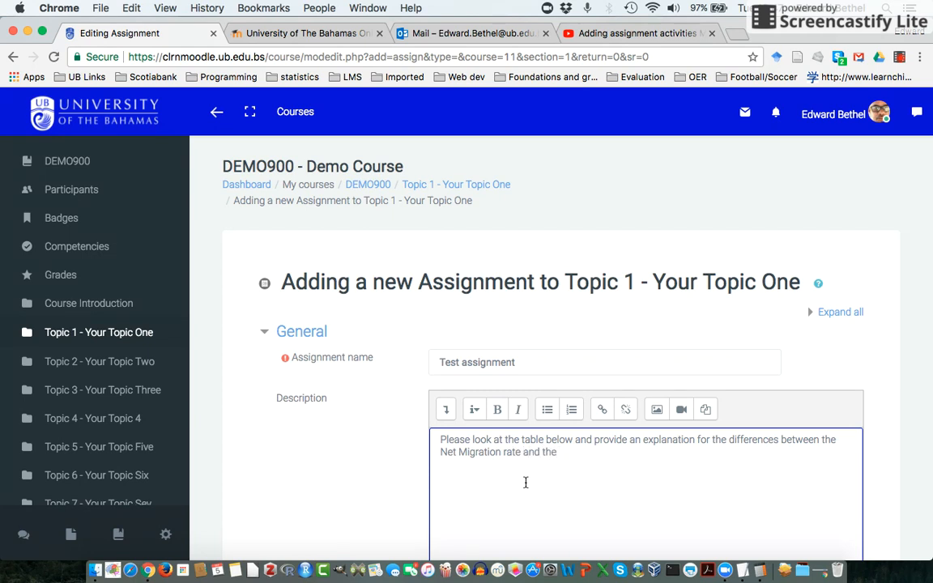
text(Na)
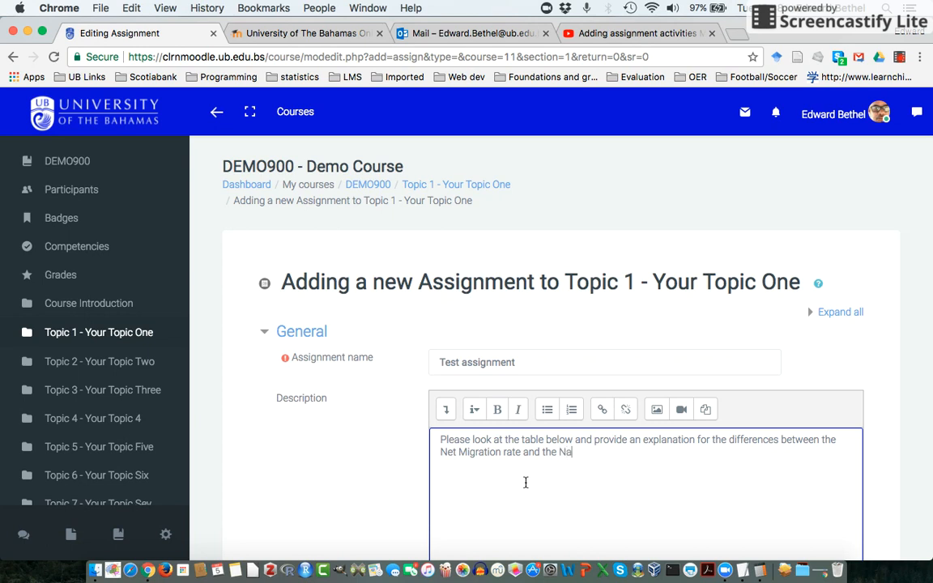
text(tural population increase.)
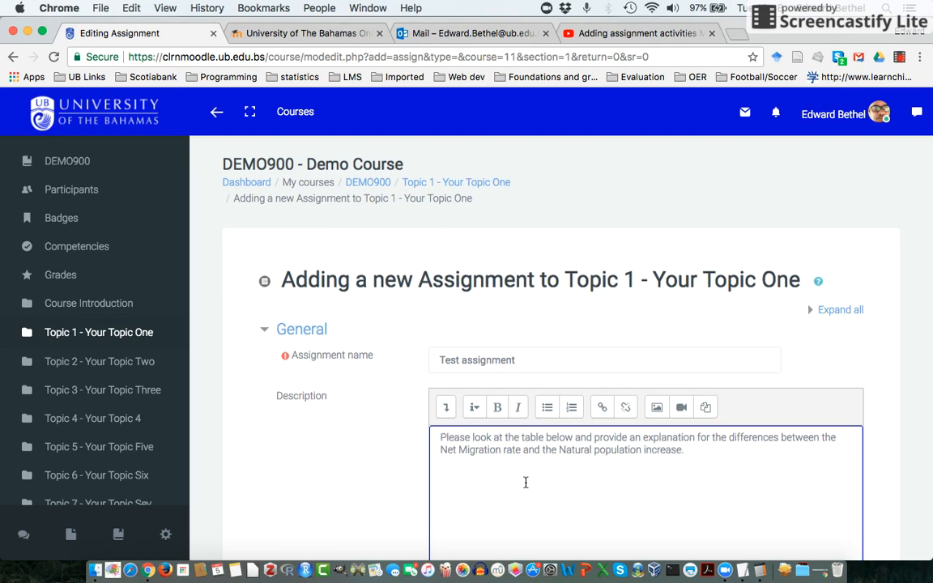
- Upload the "population change table" image from the Desktop as an additional file for the assignment
scroll(525, 482, down, 5)
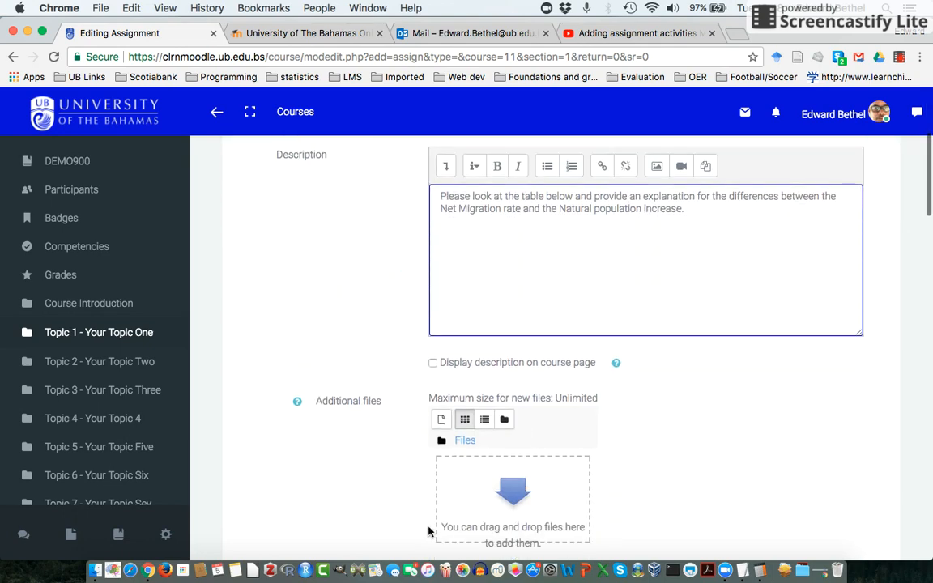
click(442, 420)
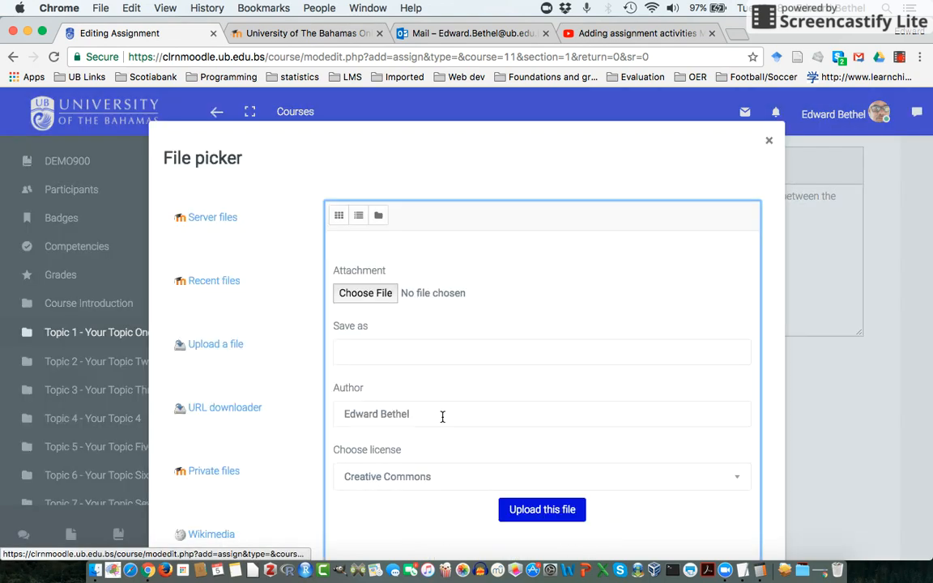
click(370, 295)
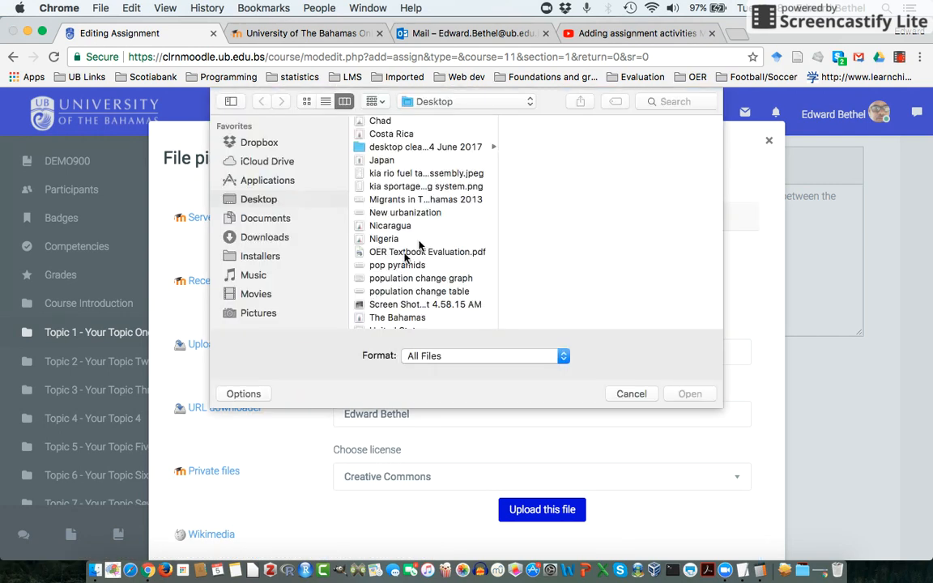
click(441, 293)
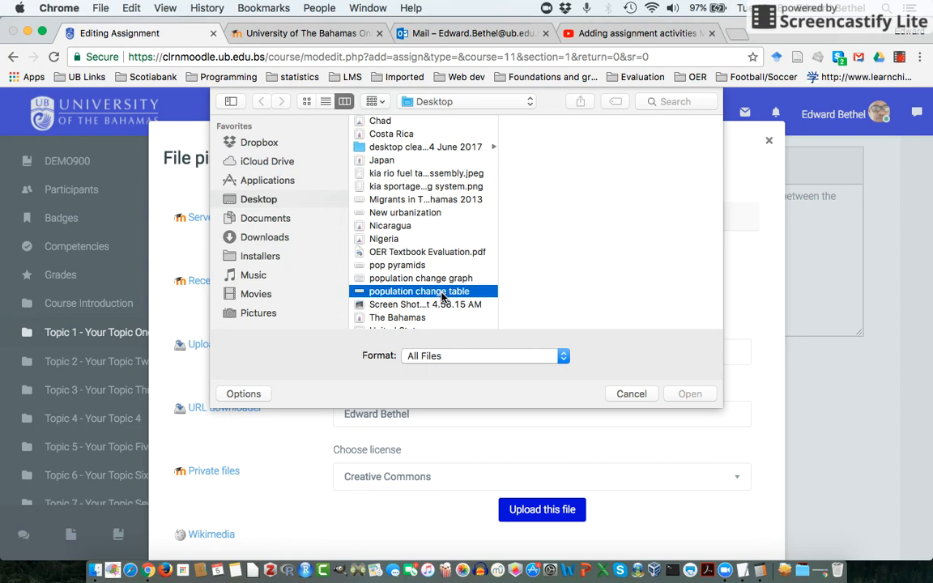
click(690, 395)
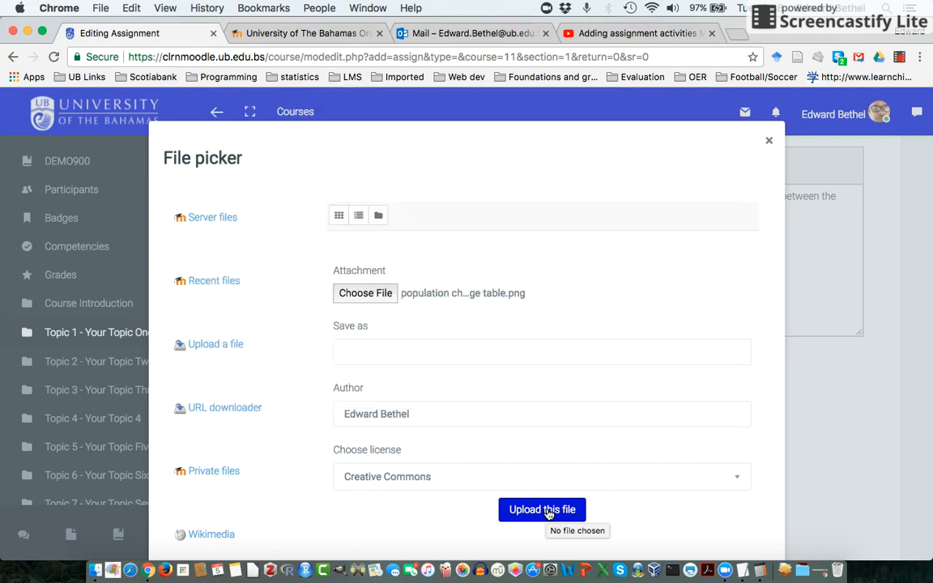
click(542, 509)
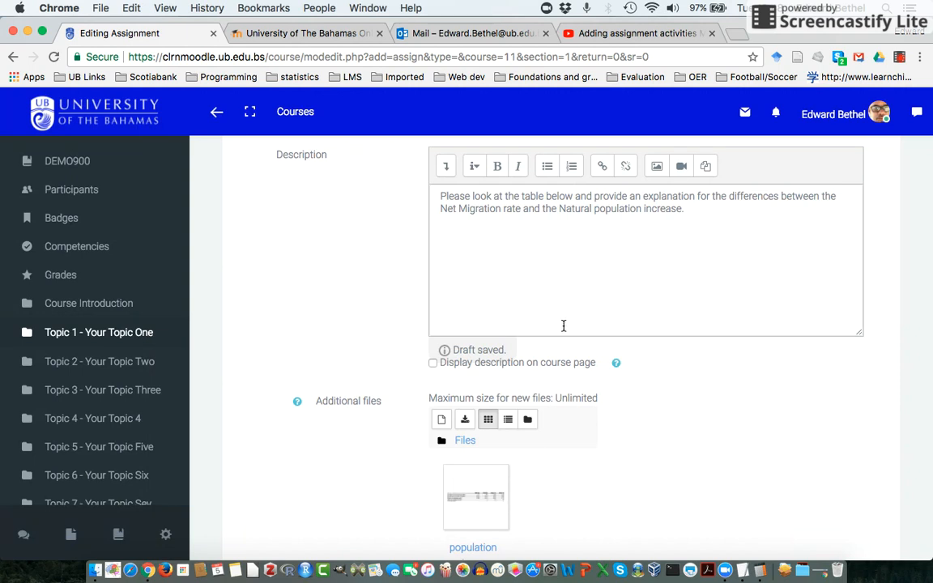
- Review the attached file and the assignment's availability settings for submission start, due date and cut-off date
scroll(682, 450, down, 8)
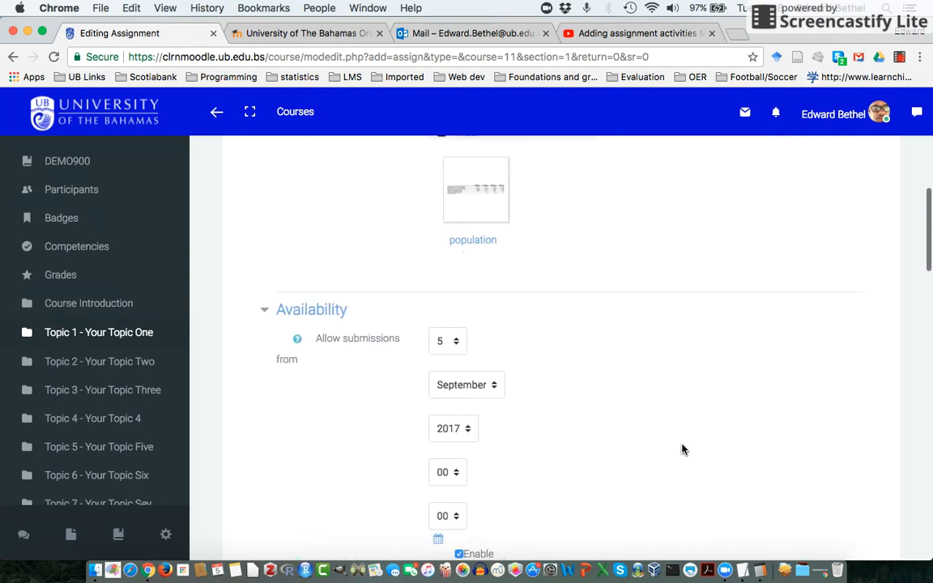
scroll(683, 450, up, 6)
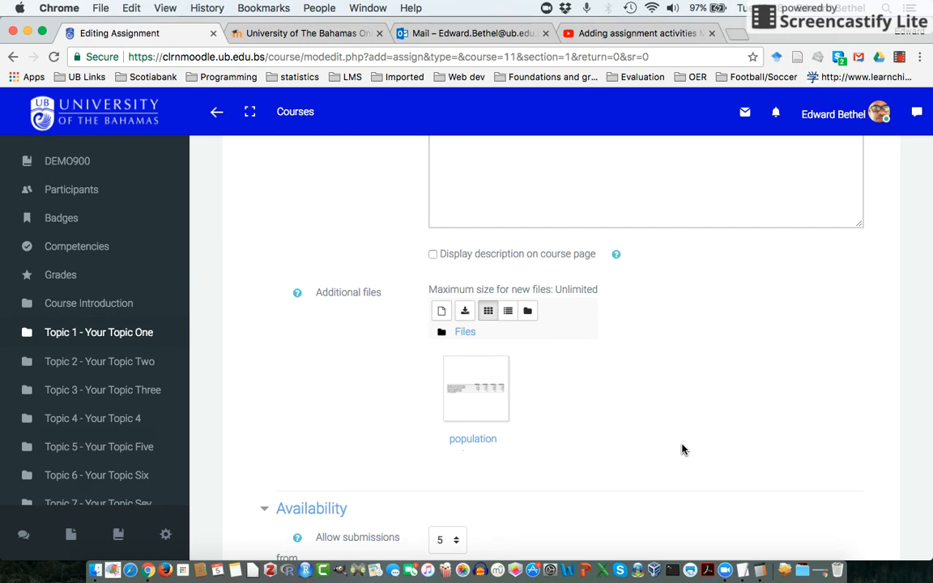
scroll(683, 450, down, 5)
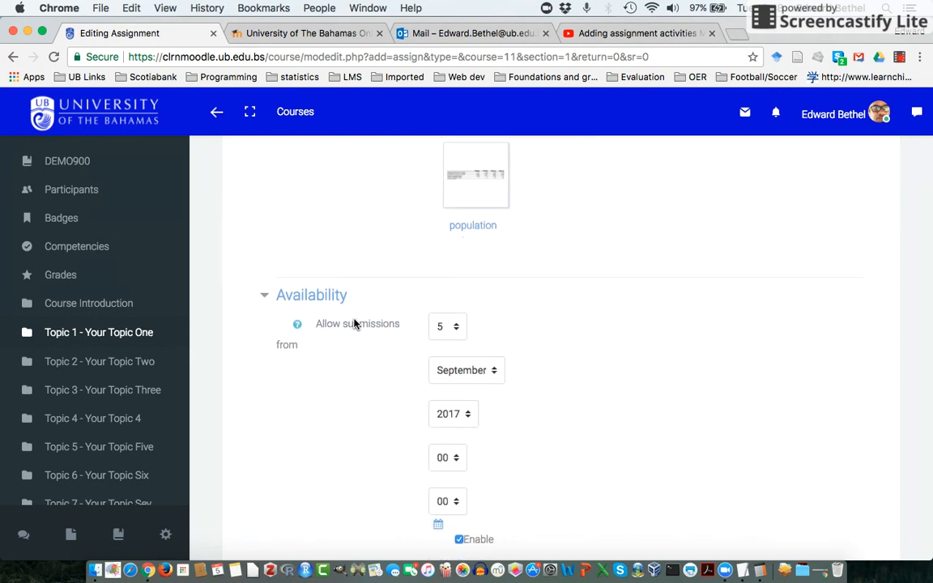
scroll(518, 343, down, 1)
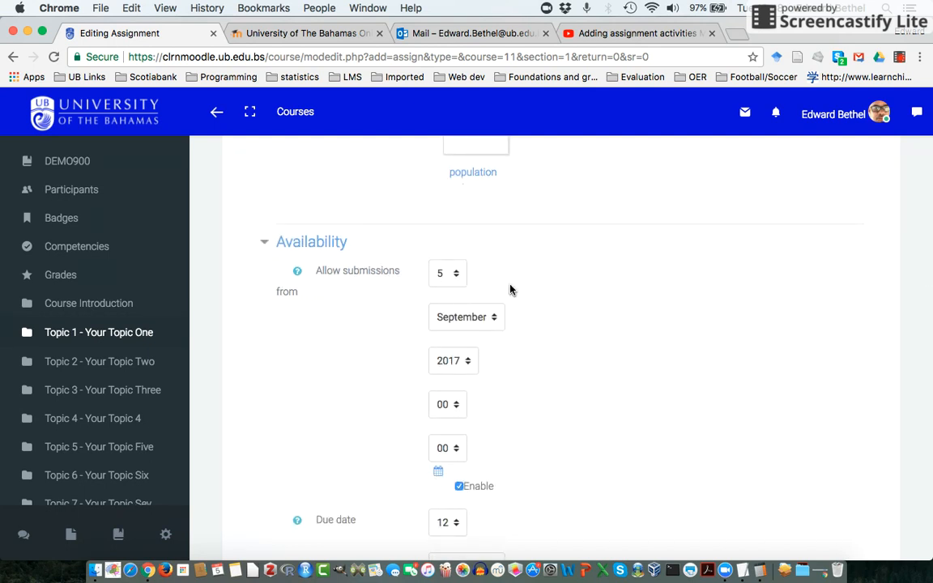
scroll(567, 338, down, 4)
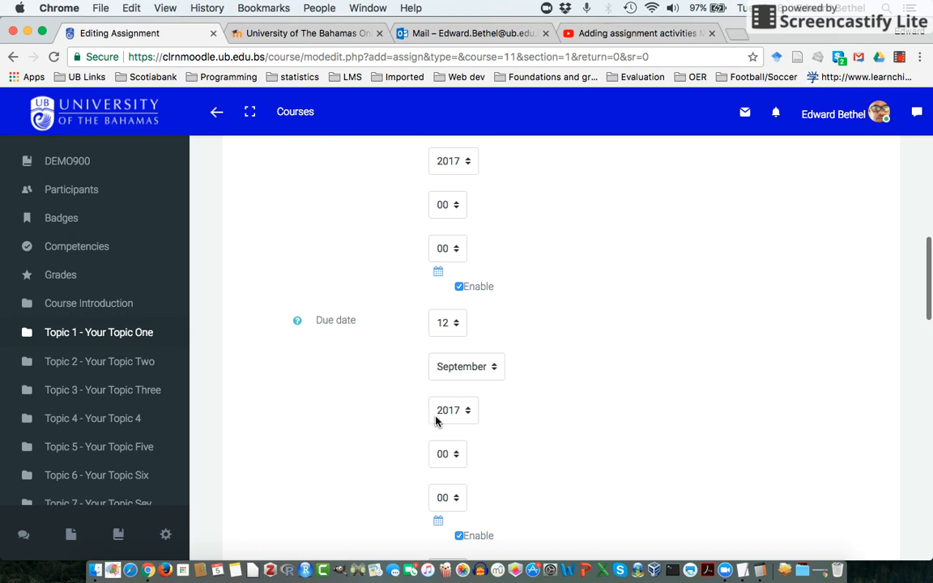
scroll(557, 485, down, 2)
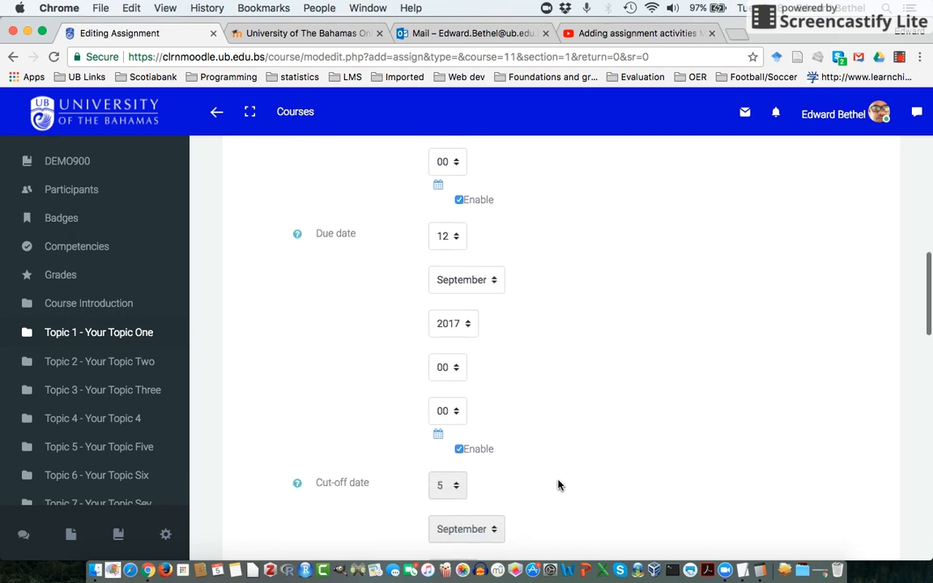
scroll(557, 485, down, 2)
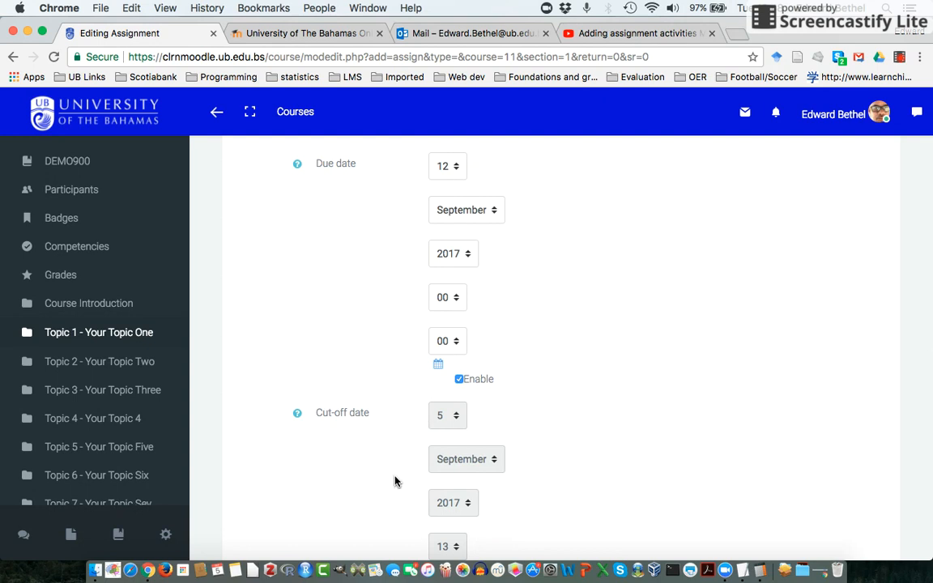
- Review the assignment's due date, cut-off date and grading reminder settings
scroll(395, 481, down, 3)
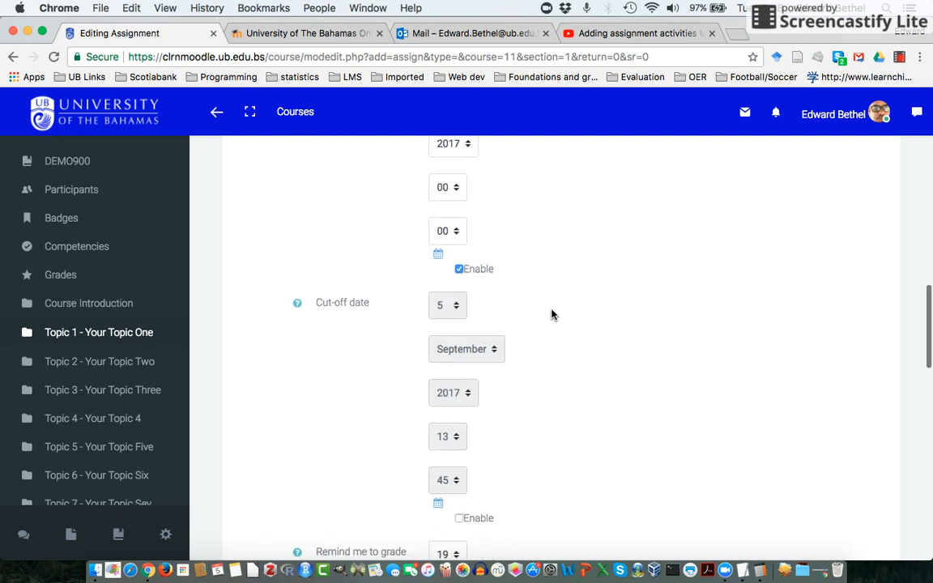
scroll(551, 314, up, 7)
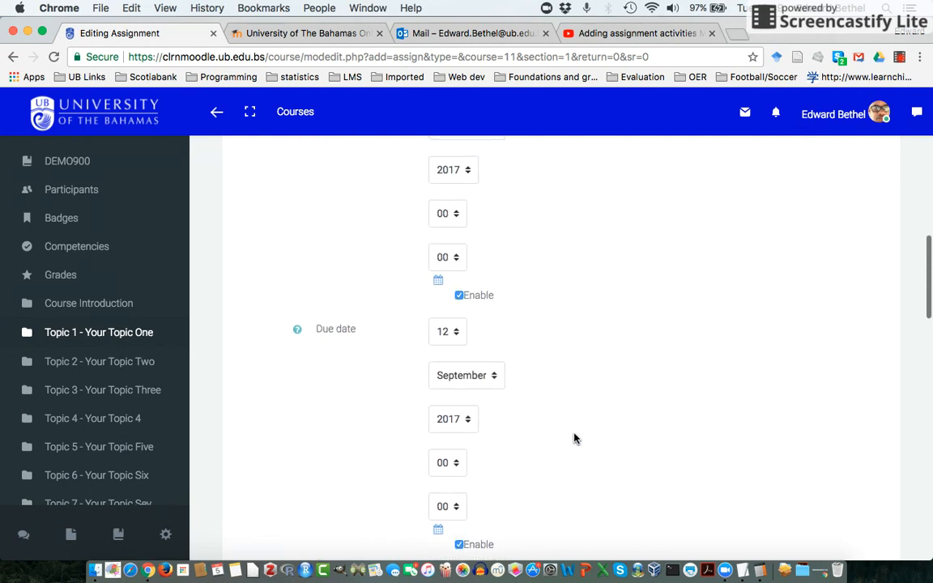
scroll(626, 441, down, 12)
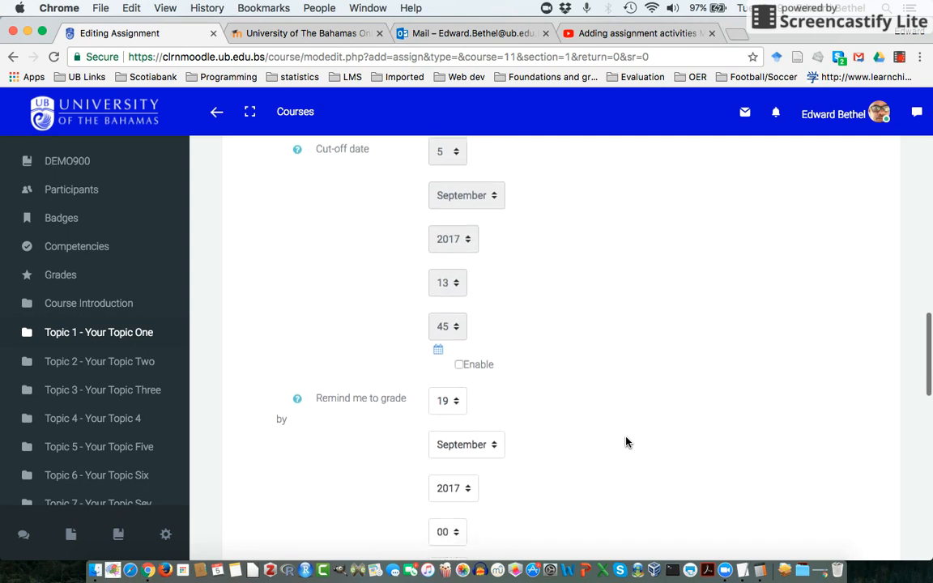
scroll(626, 441, down, 3)
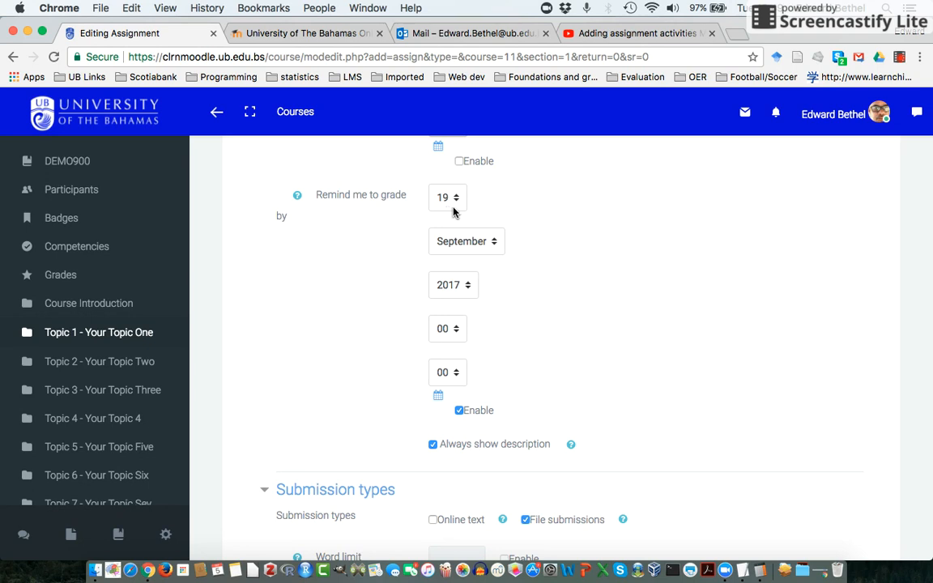
- Turn File submissions off and back on, and keep the maximum submission size at Site upload limit (40MB)
scroll(616, 315, down, 5)
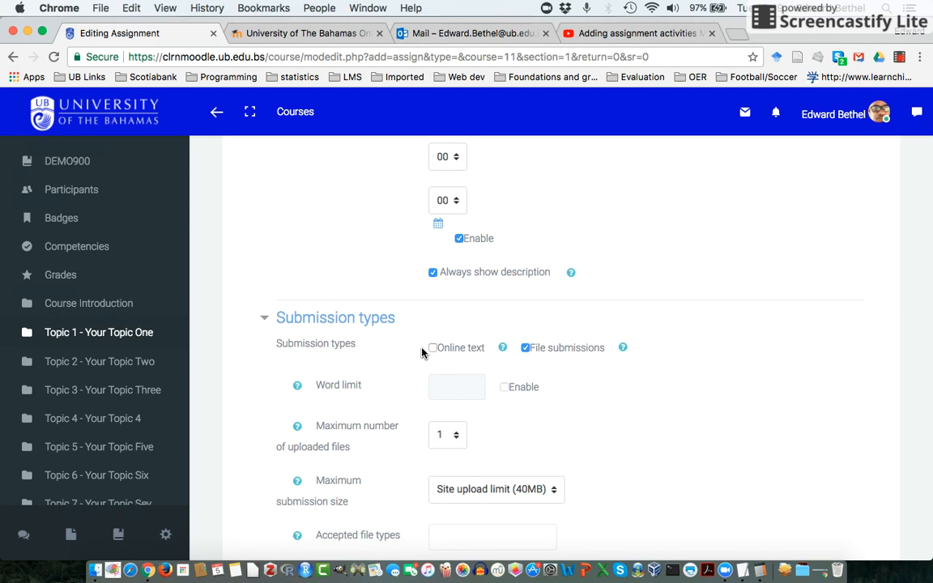
click(526, 349)
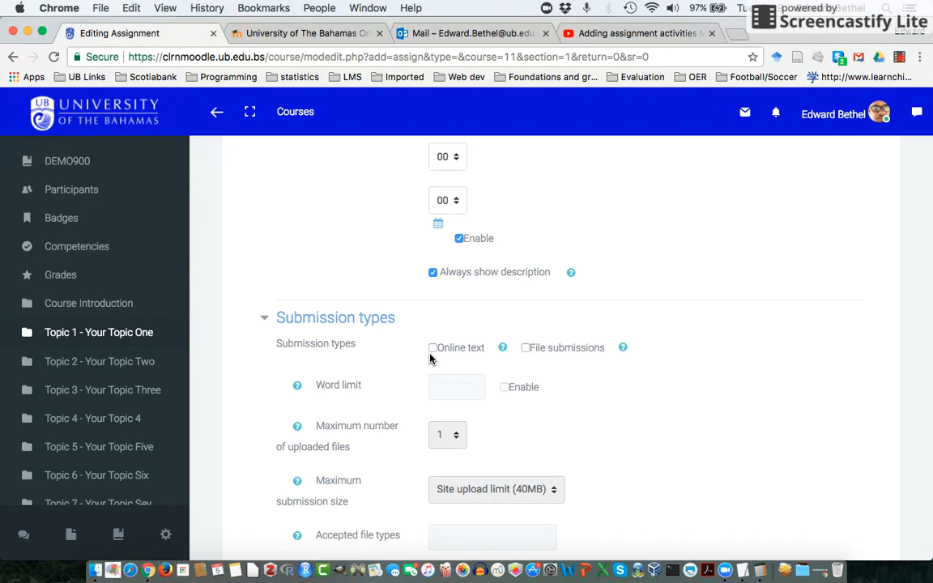
click(524, 348)
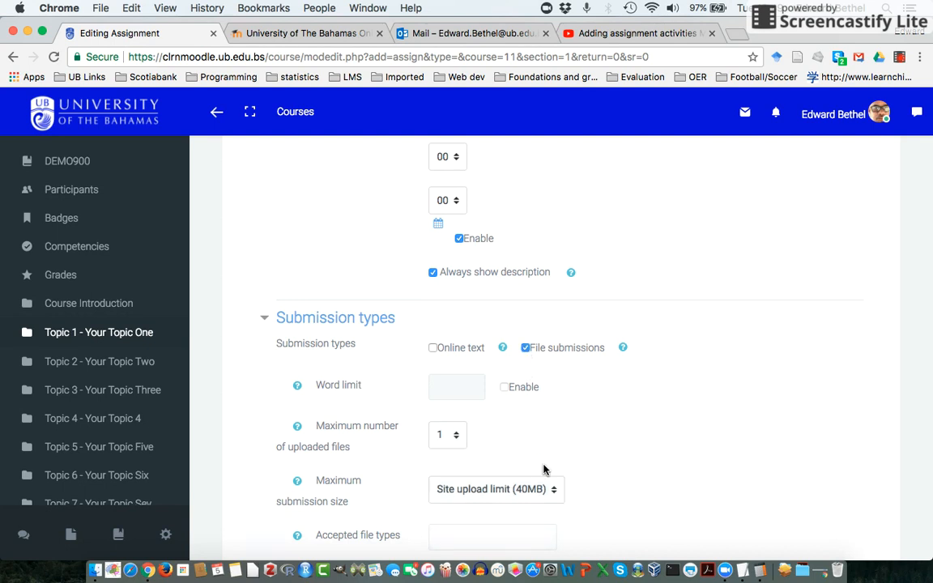
scroll(543, 470, down, 3)
click(532, 382)
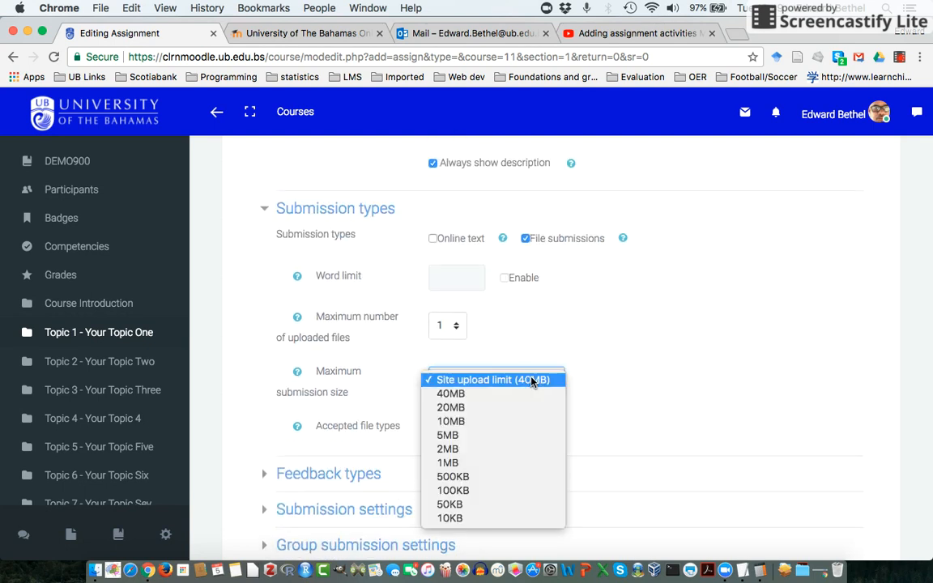
click(536, 379)
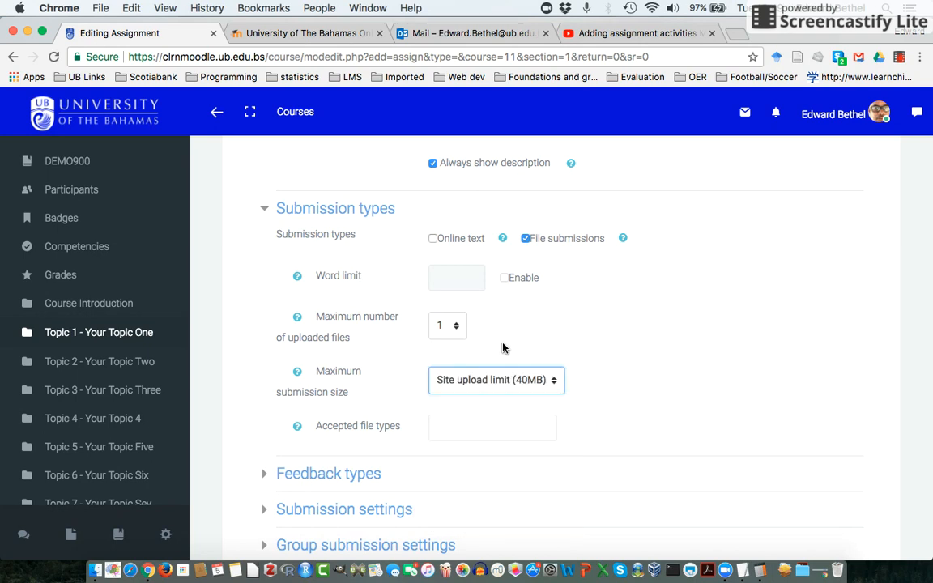
- Try a maximum of 3 uploaded files and return the limit to 1
click(444, 327)
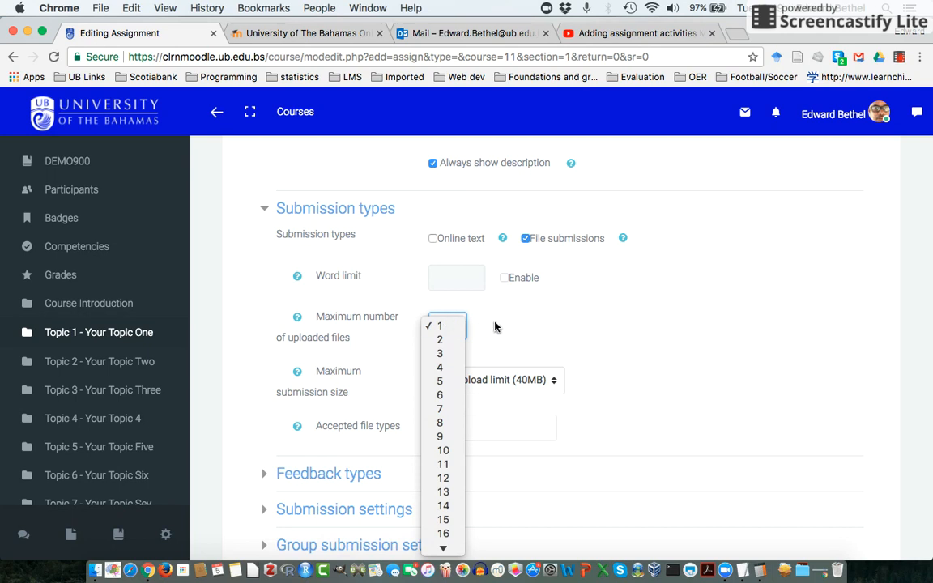
click(443, 354)
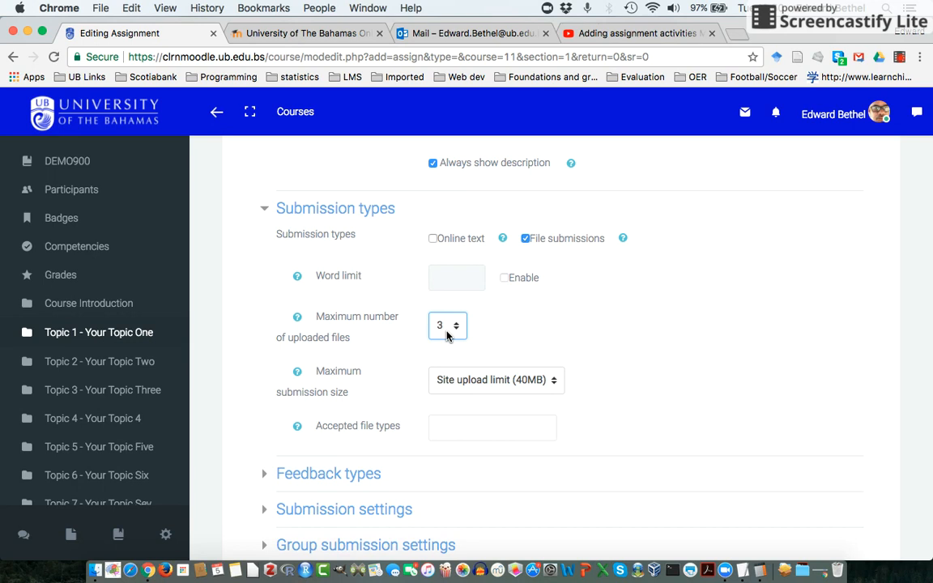
click(447, 335)
click(448, 298)
- Enable Online text and disable File submissions as submission types, leaving the word limit disabled
click(433, 238)
click(526, 241)
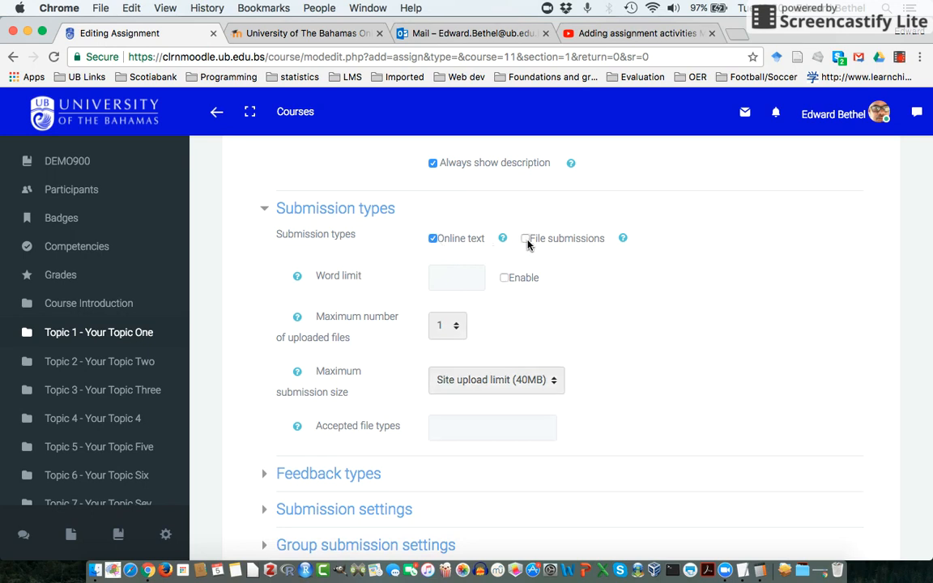
click(527, 240)
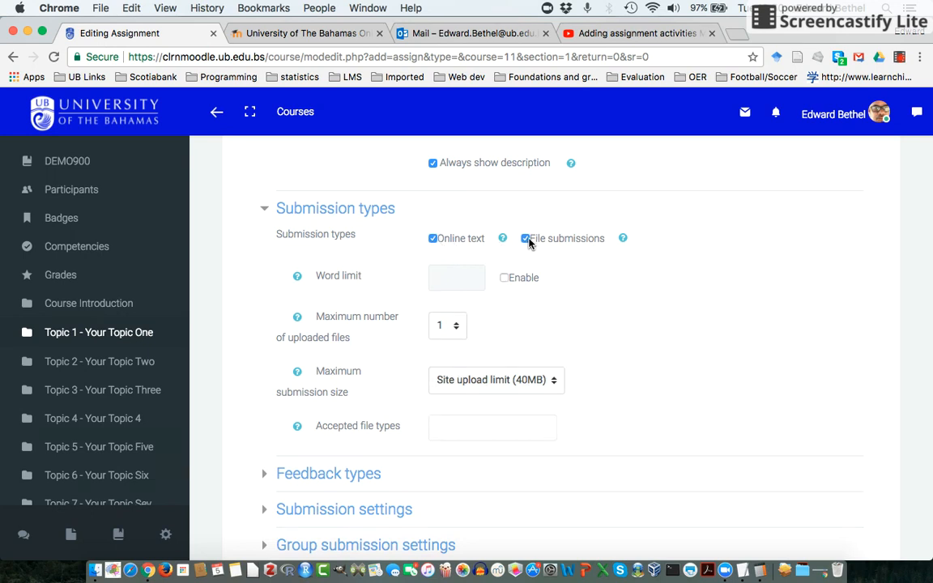
click(526, 240)
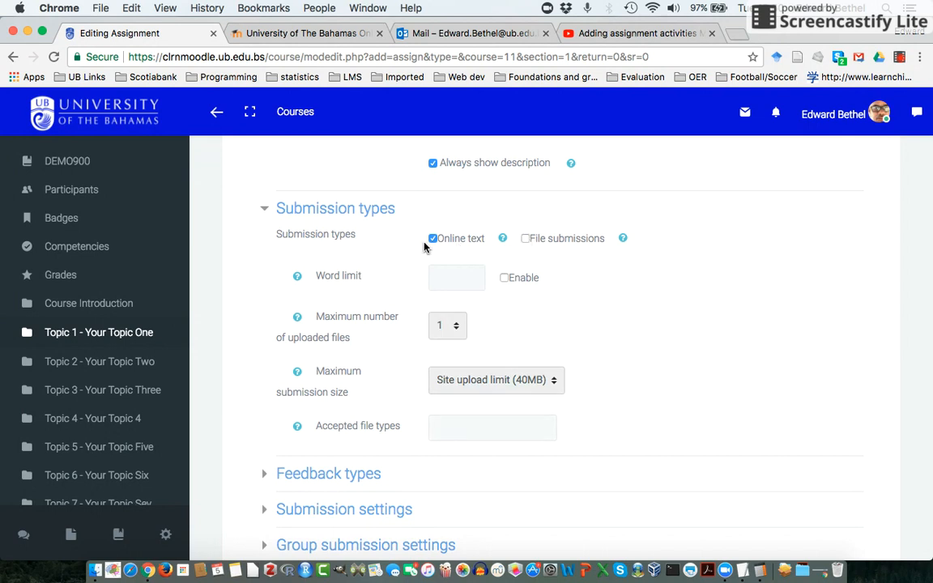
click(505, 278)
click(504, 278)
- Try File submissions with .pdf as the accepted file type, clear the entry and disable File submissions again
scroll(629, 352, down, 2)
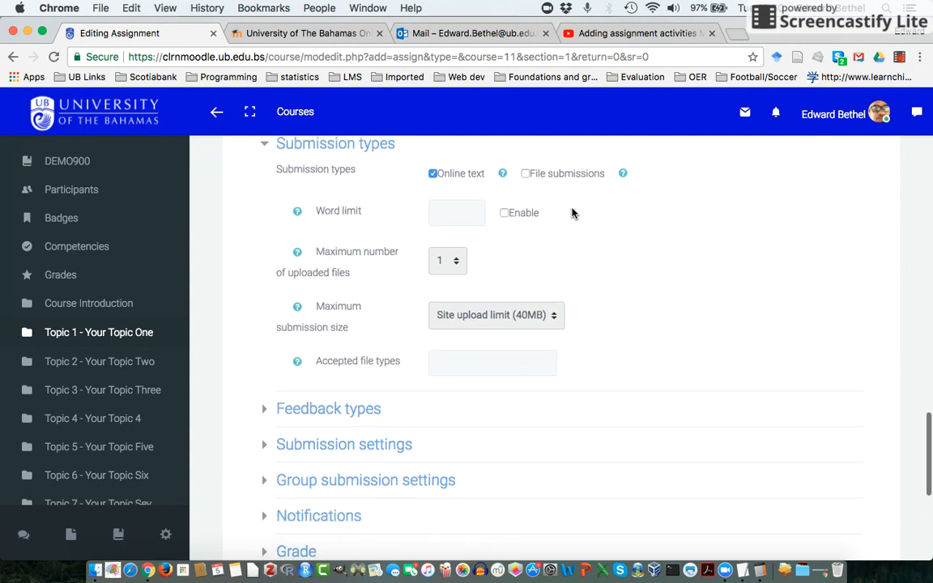
click(526, 174)
click(512, 365)
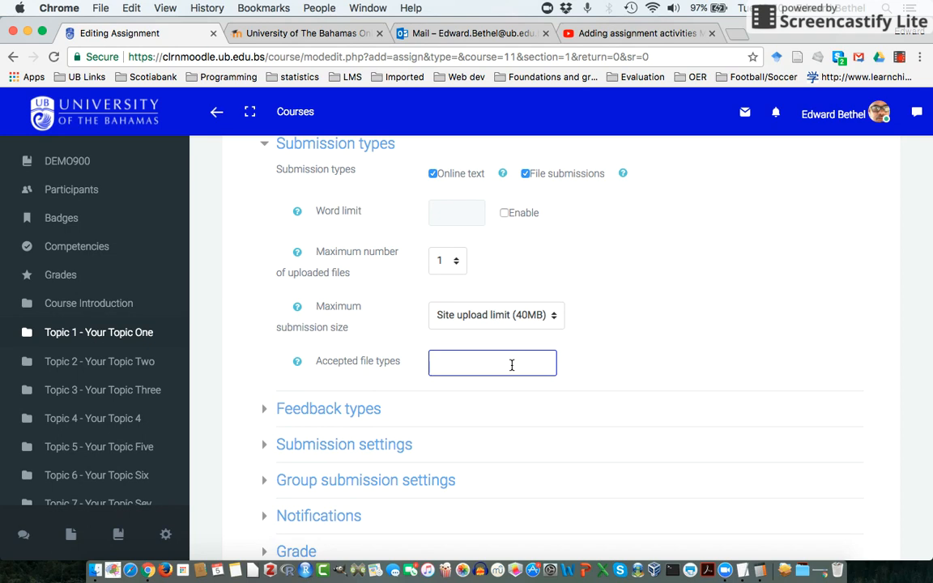
text(.pdf,)
key(BackSpace)
key(BackSpace)
key(super+a)
key(BackSpace)
click(525, 174)
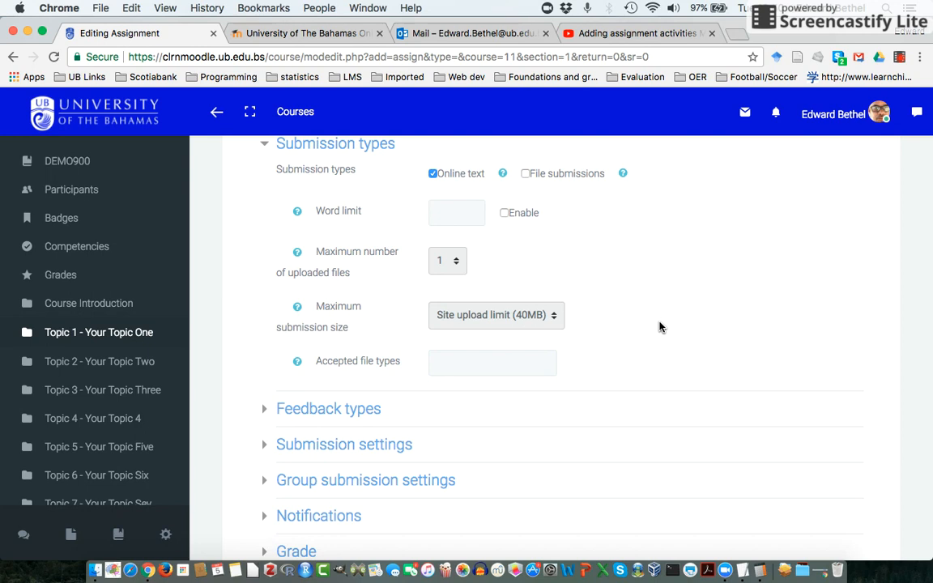
- Set Comment inline to Yes in the assignment's feedback types
scroll(659, 327, down, 2)
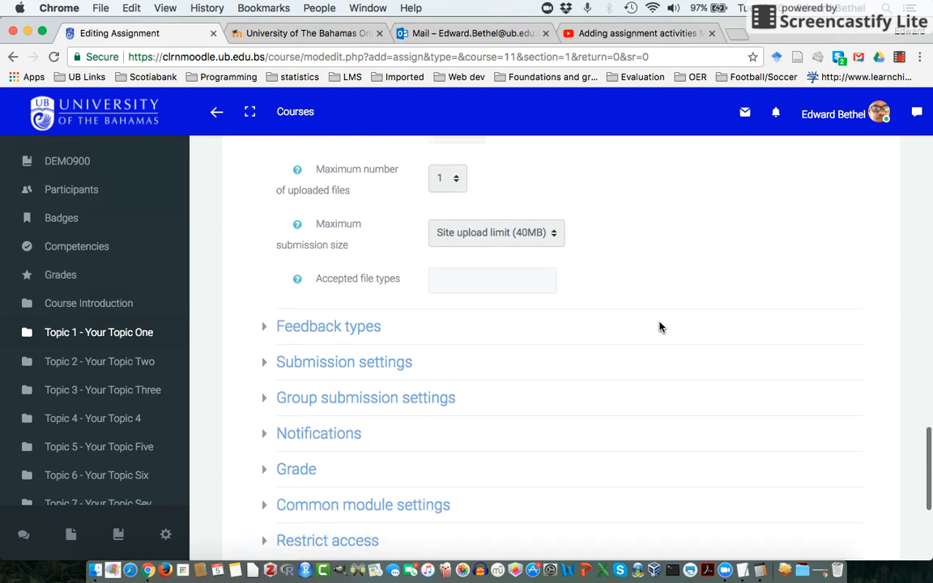
click(381, 328)
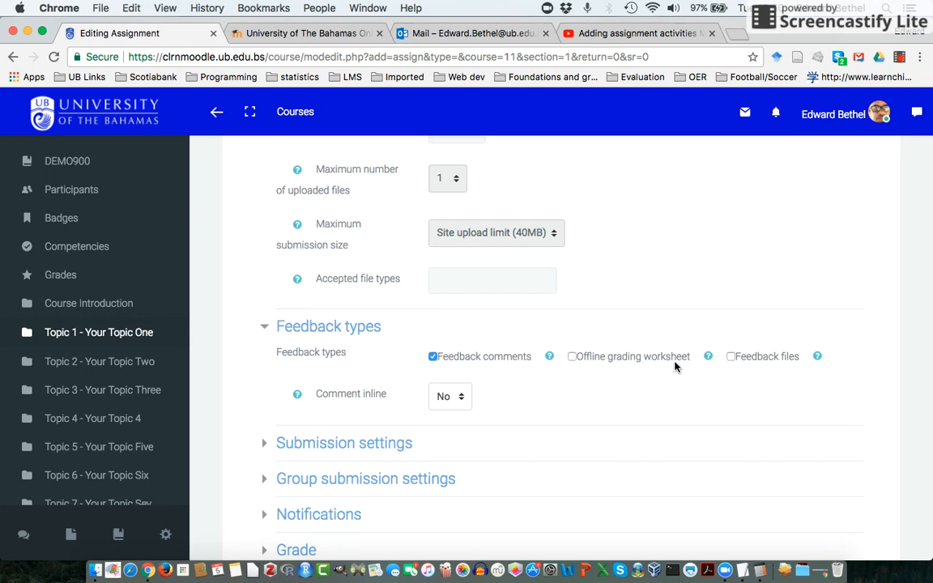
click(460, 400)
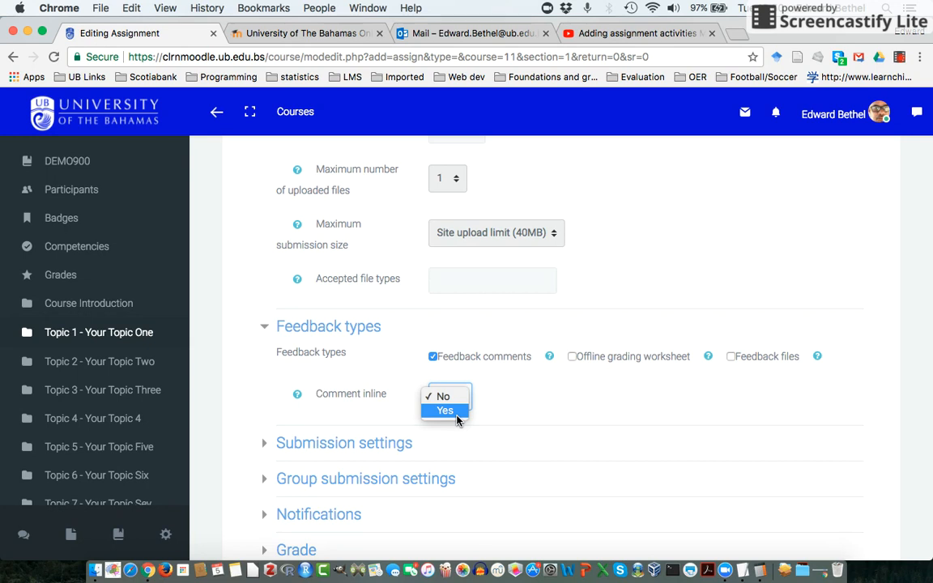
click(458, 411)
- Require that students accept the submission statement in the assignment's submission settings
scroll(564, 420, down, 2)
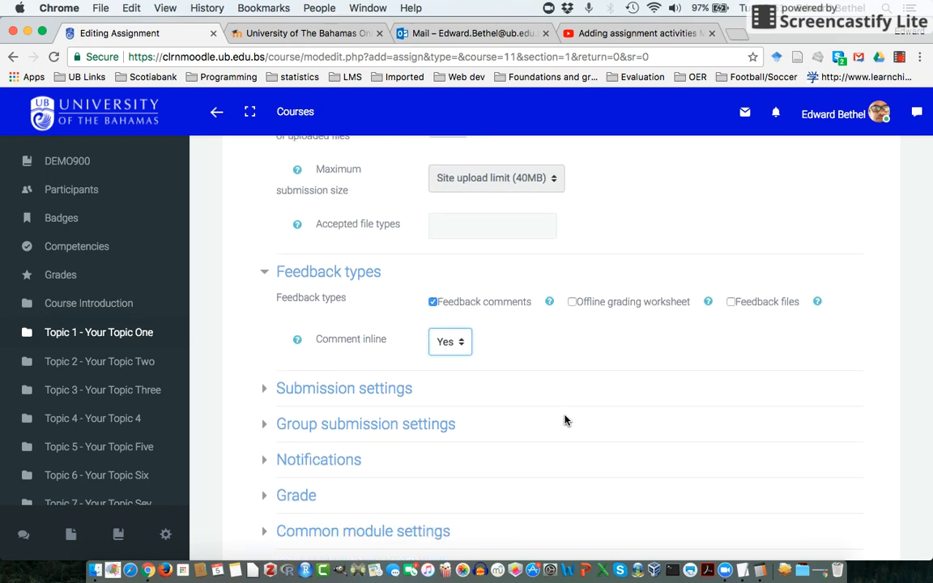
scroll(564, 419, down, 2)
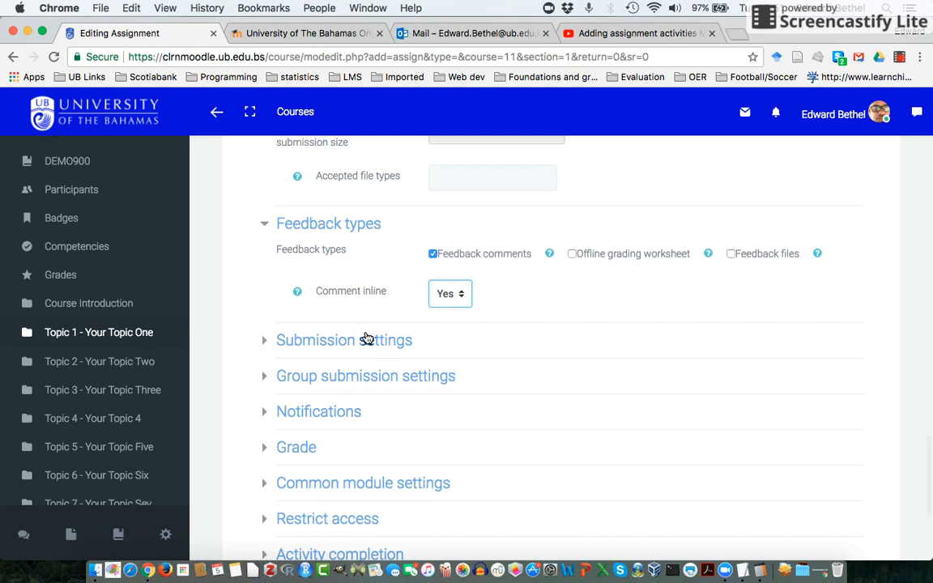
click(366, 339)
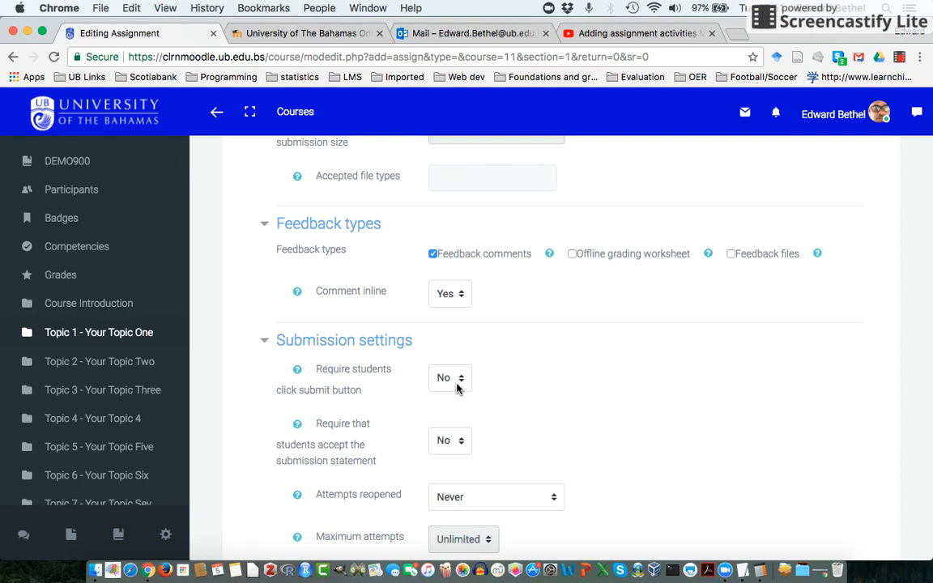
click(452, 441)
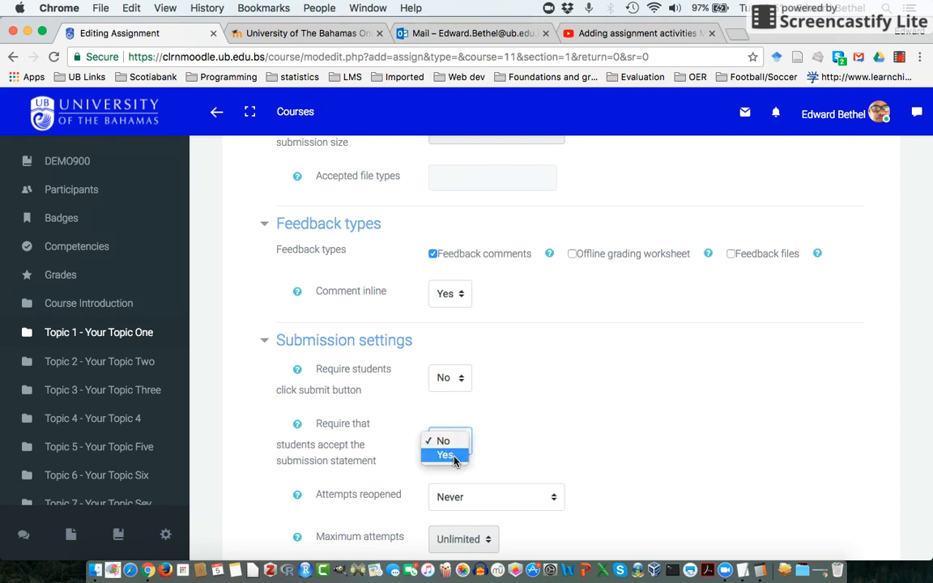
click(446, 455)
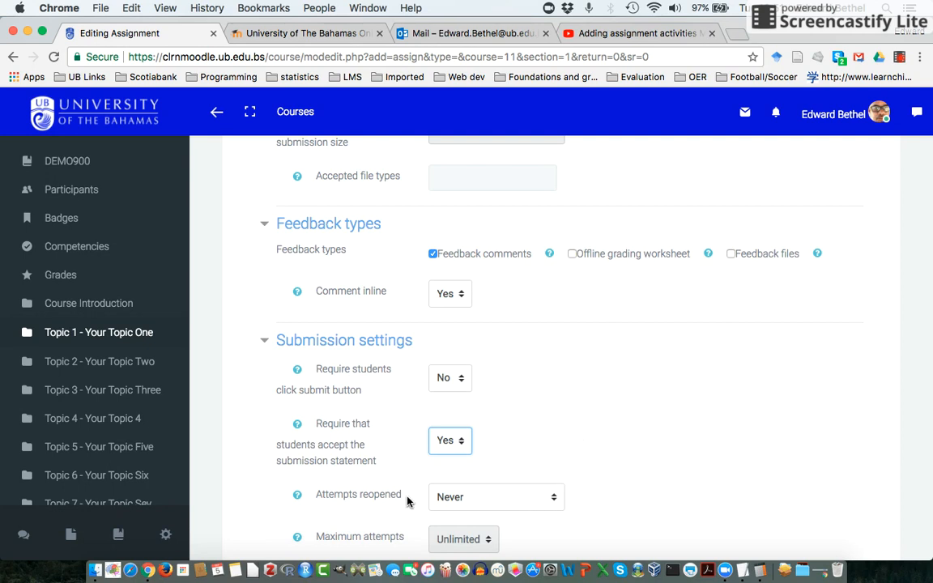
- Try reopening attempts automatically until pass with unlimited maximum attempts, and return Attempts reopened to Never
click(534, 498)
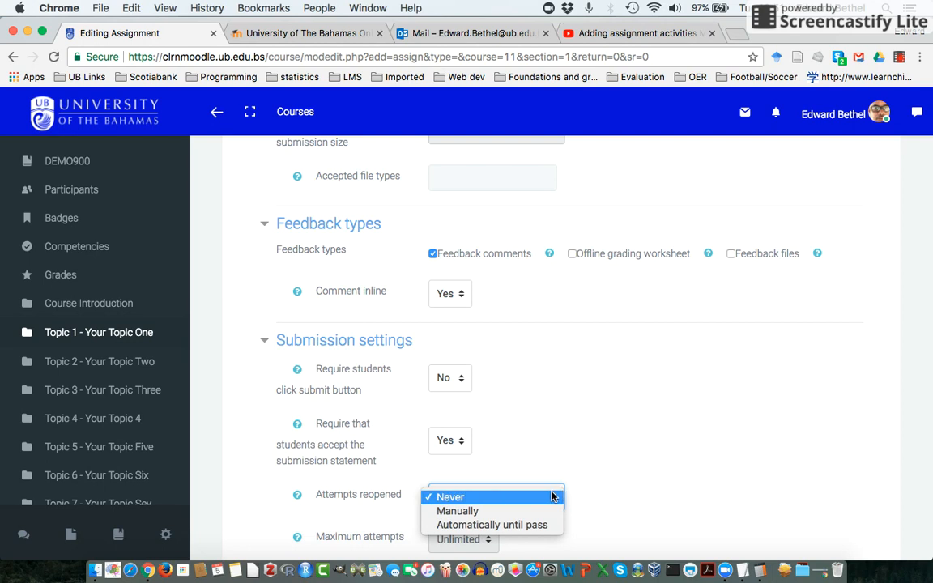
click(625, 459)
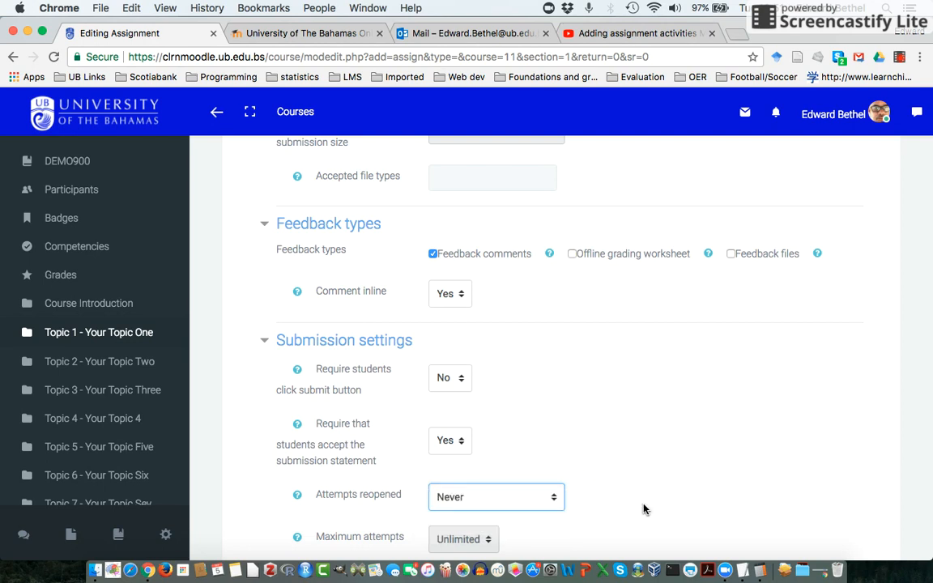
scroll(642, 507, down, 3)
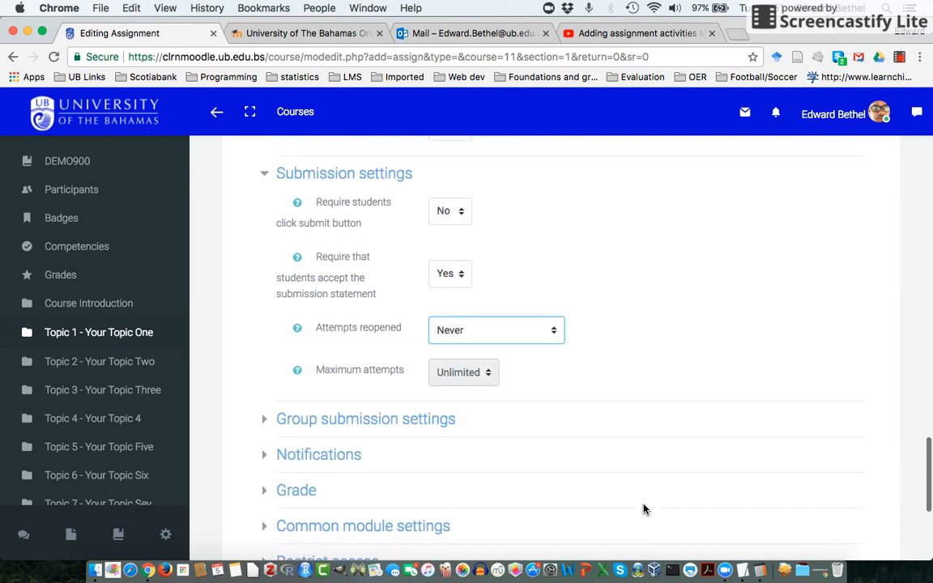
click(537, 339)
click(537, 358)
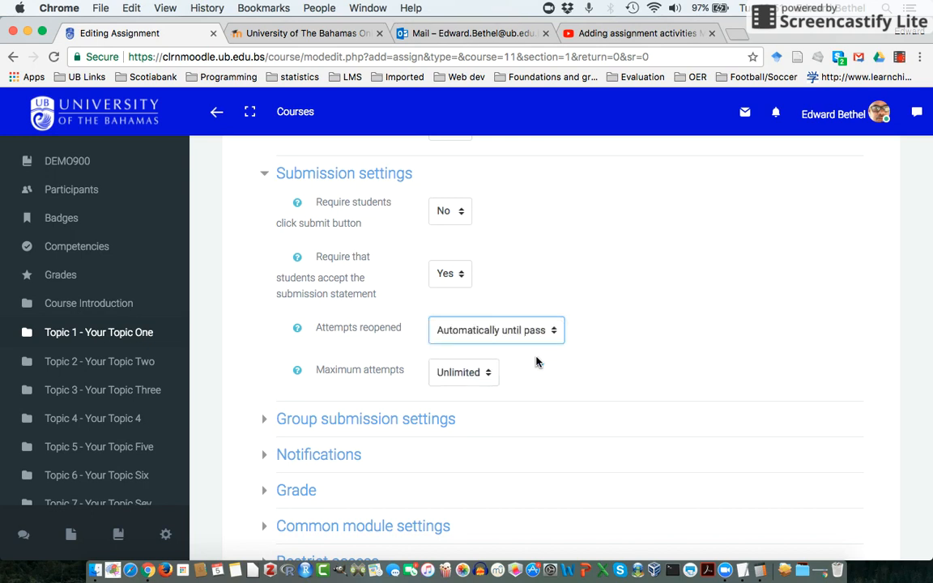
click(469, 374)
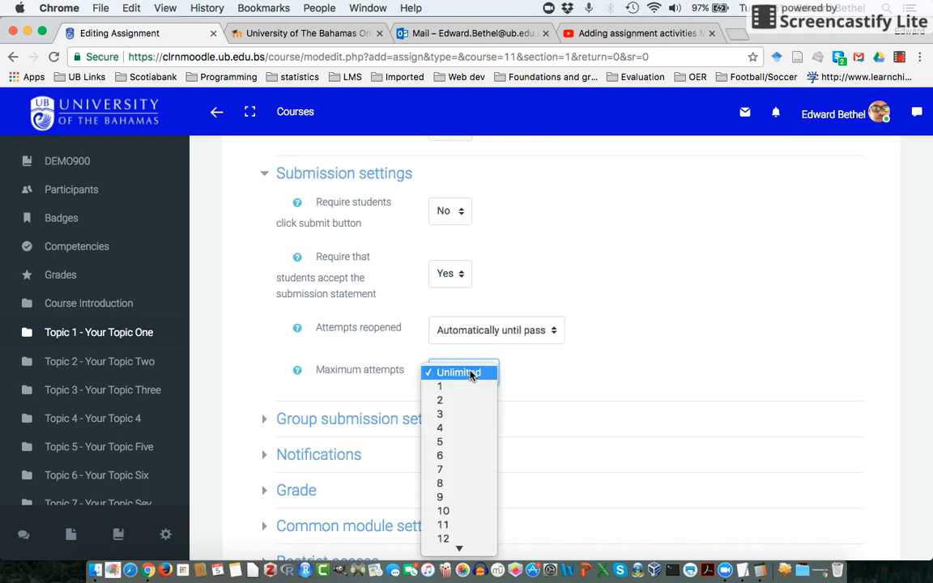
click(471, 373)
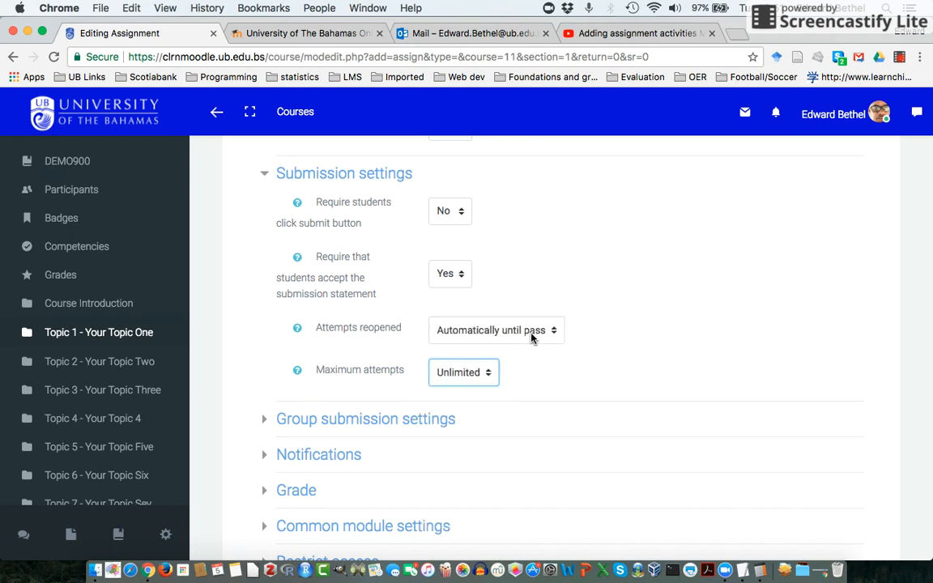
click(531, 335)
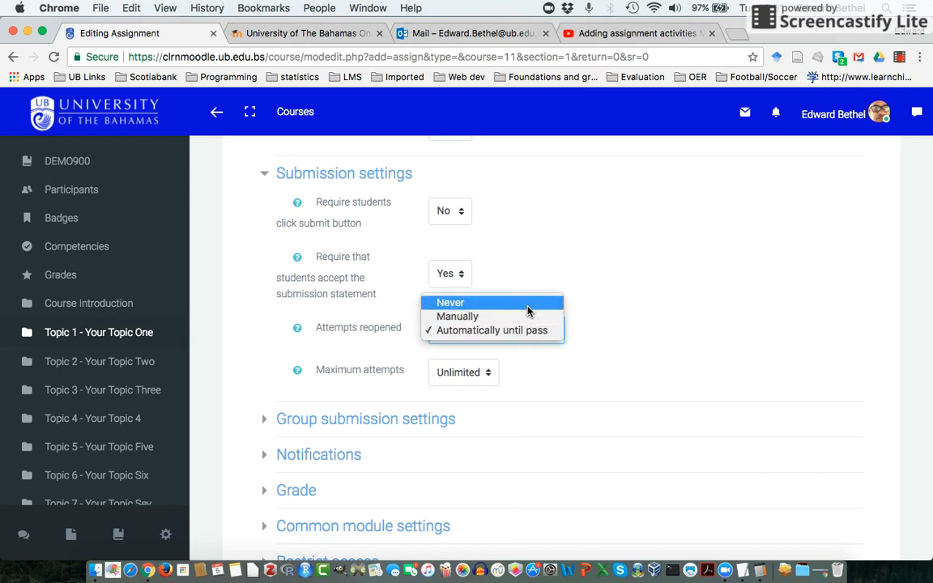
click(531, 306)
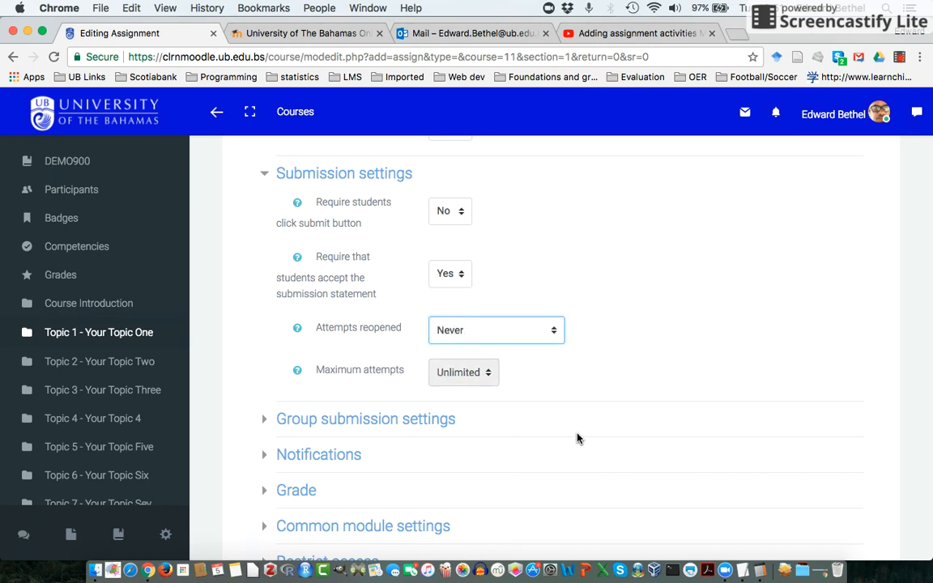
- Examine the assignment's group submission settings and notification options without changing them
scroll(578, 438, down, 2)
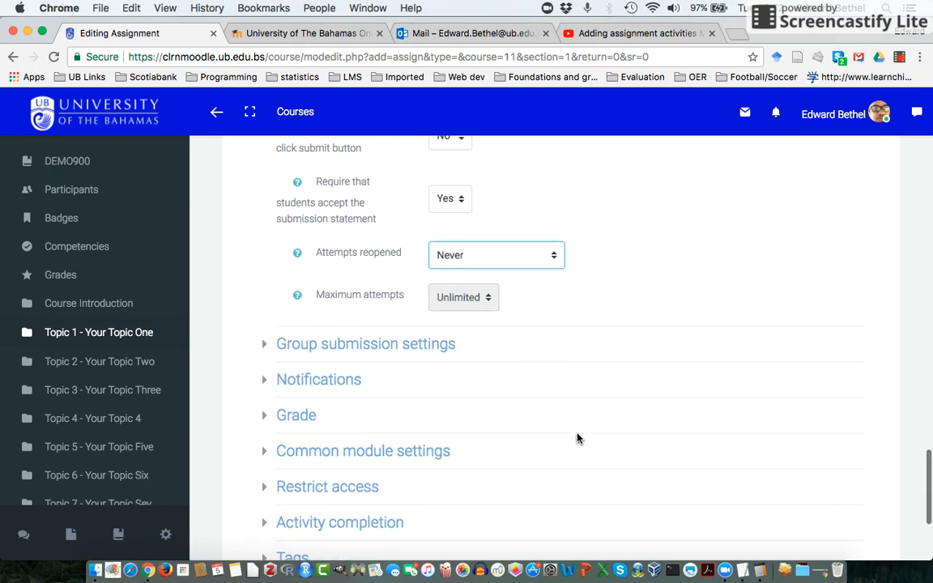
click(418, 345)
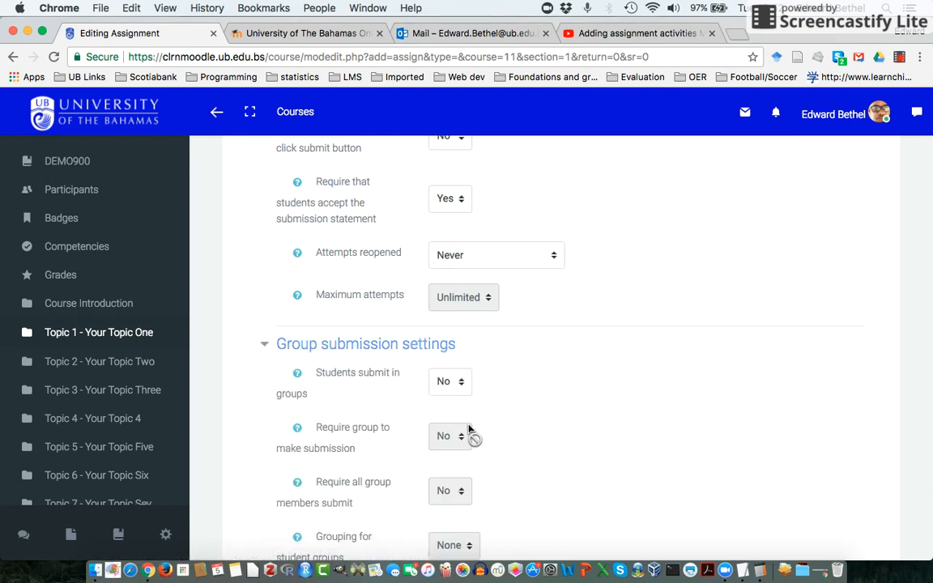
scroll(554, 412, down, 3)
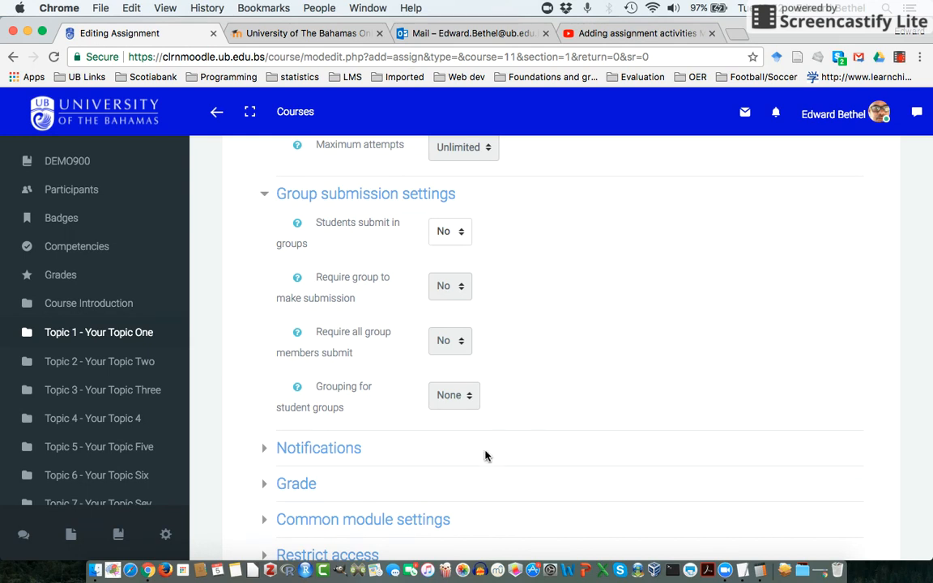
click(339, 452)
scroll(576, 467, down, 4)
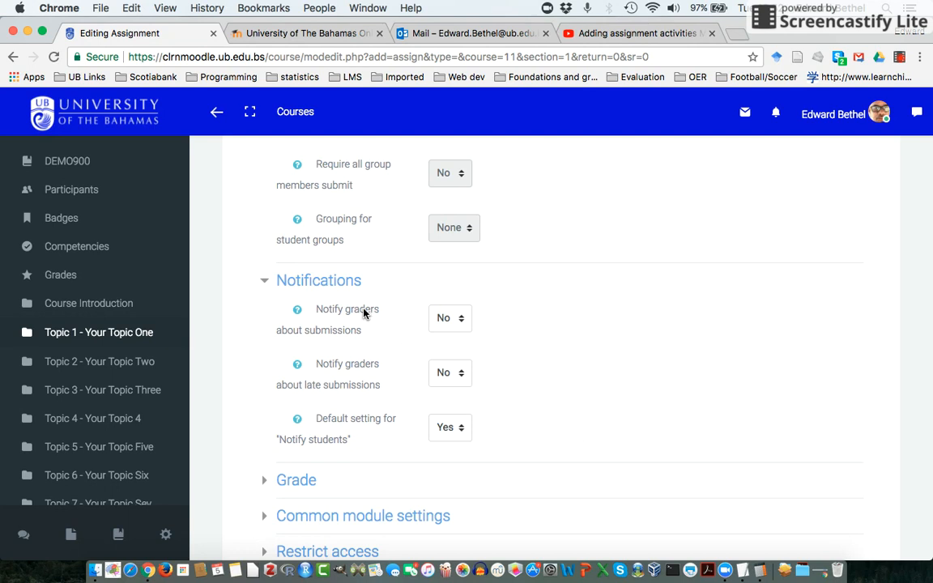
click(326, 285)
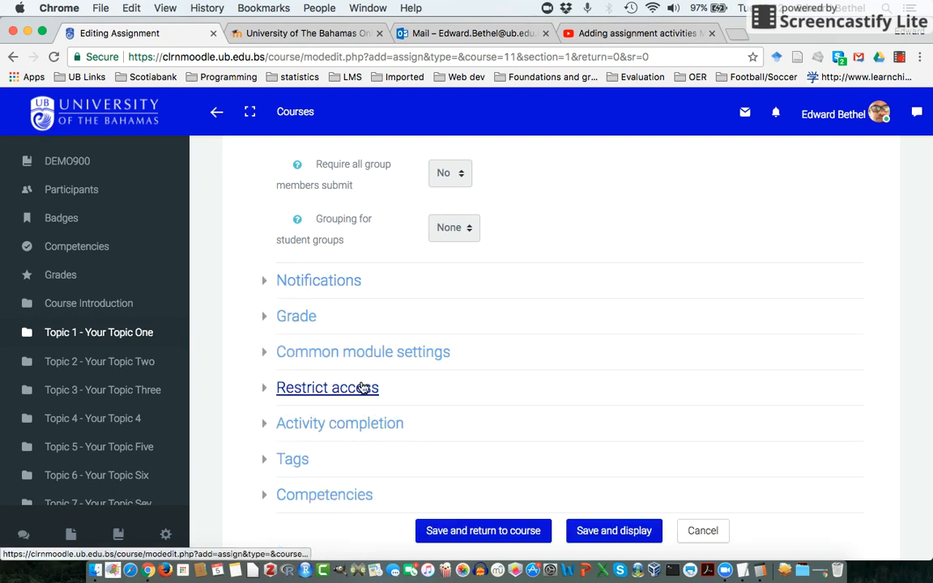
- Set the assignment's completion tracking to "Show activity as complete when conditions are met" and review its completion requirements
click(323, 423)
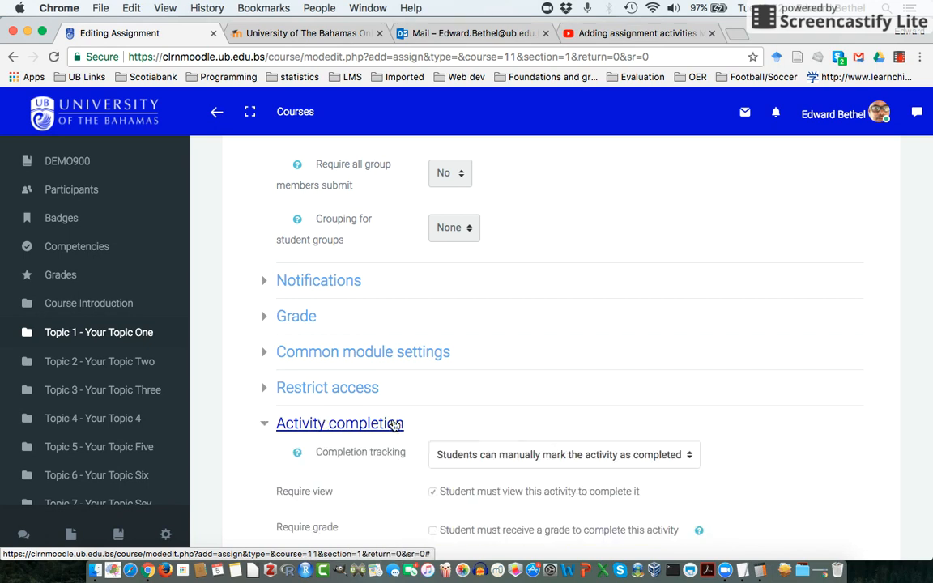
click(545, 458)
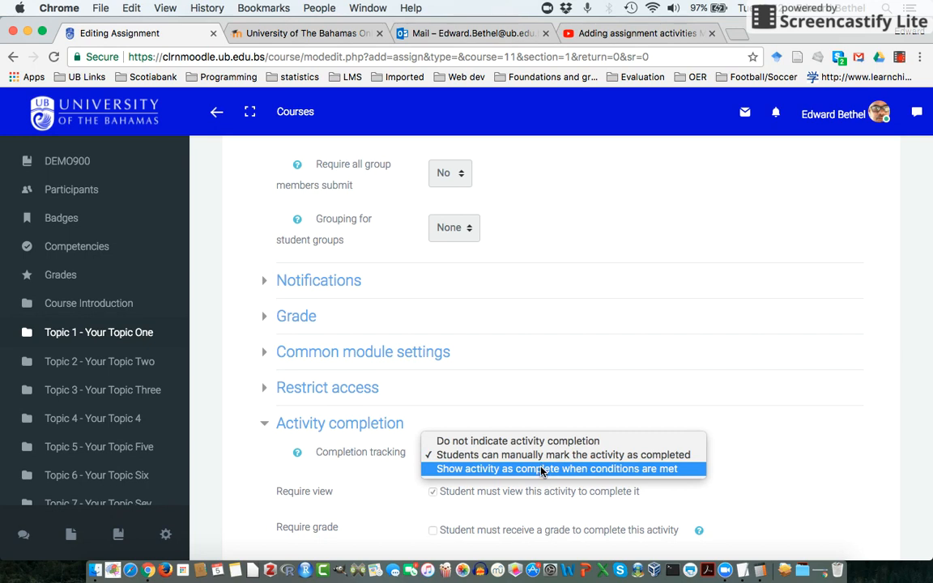
click(542, 470)
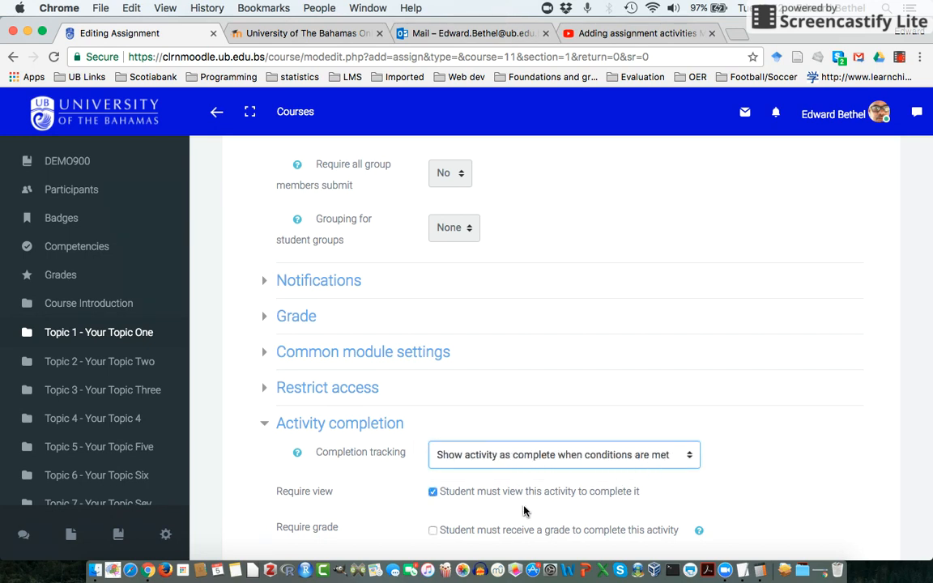
scroll(507, 511, down, 3)
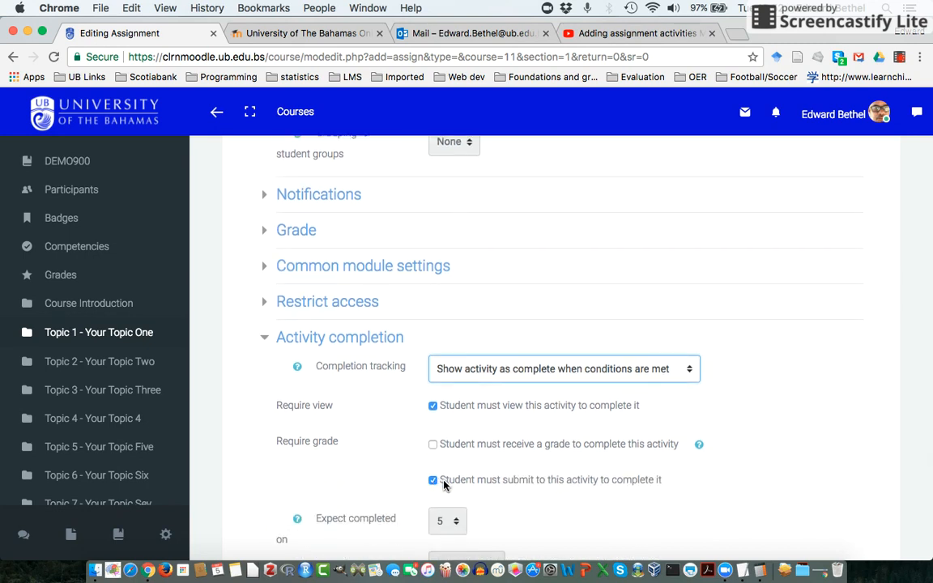
scroll(531, 474, down, 2)
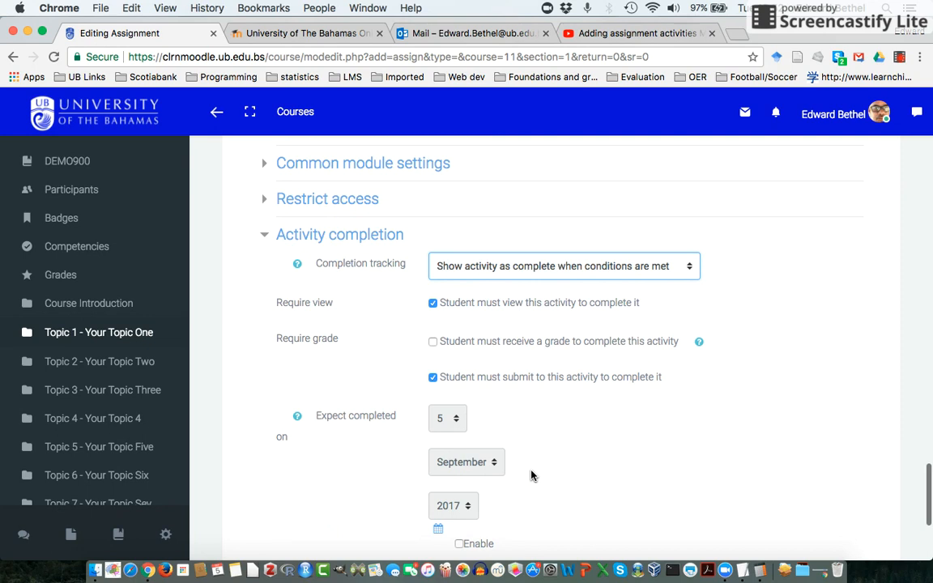
- Save the new assignment and display its page
scroll(531, 475, down, 5)
scroll(531, 475, down, 1)
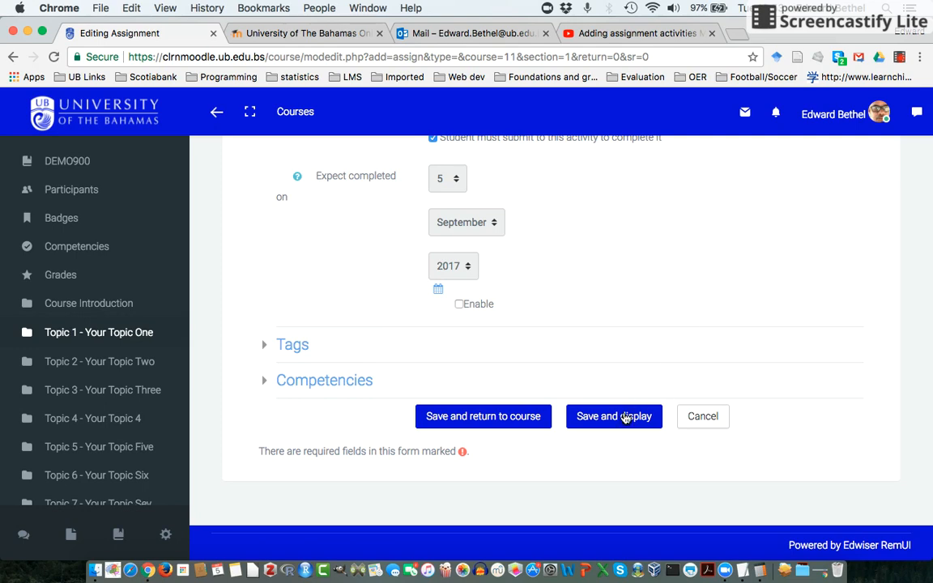
click(624, 417)
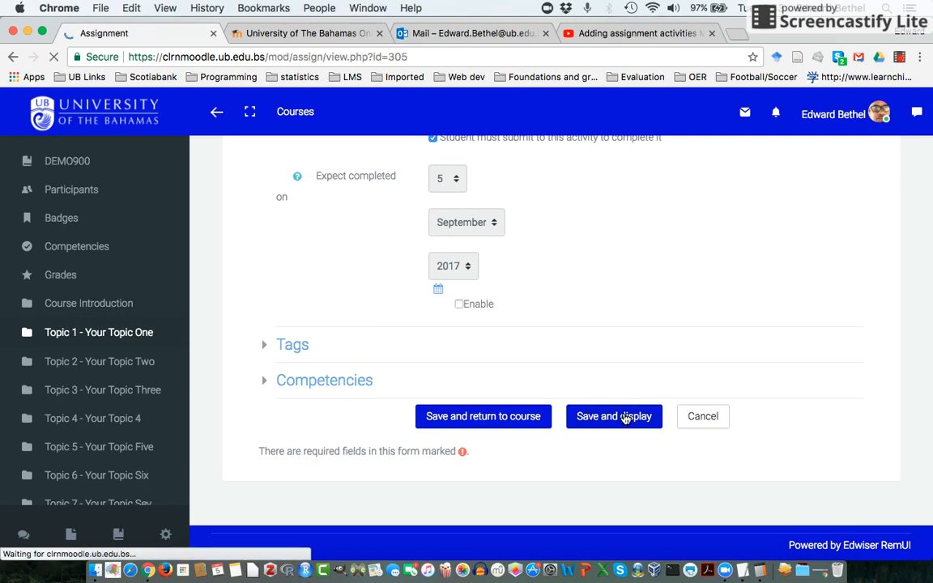
- Examine the assignment's description and grading summary, opening the attached population change table.png and cancelling its download
scroll(624, 417, down, 5)
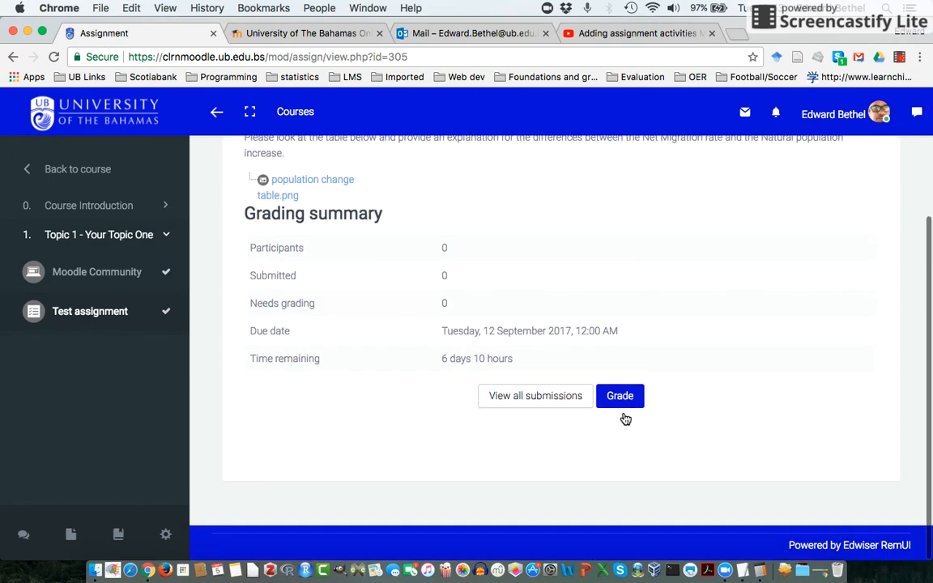
scroll(623, 417, up, 5)
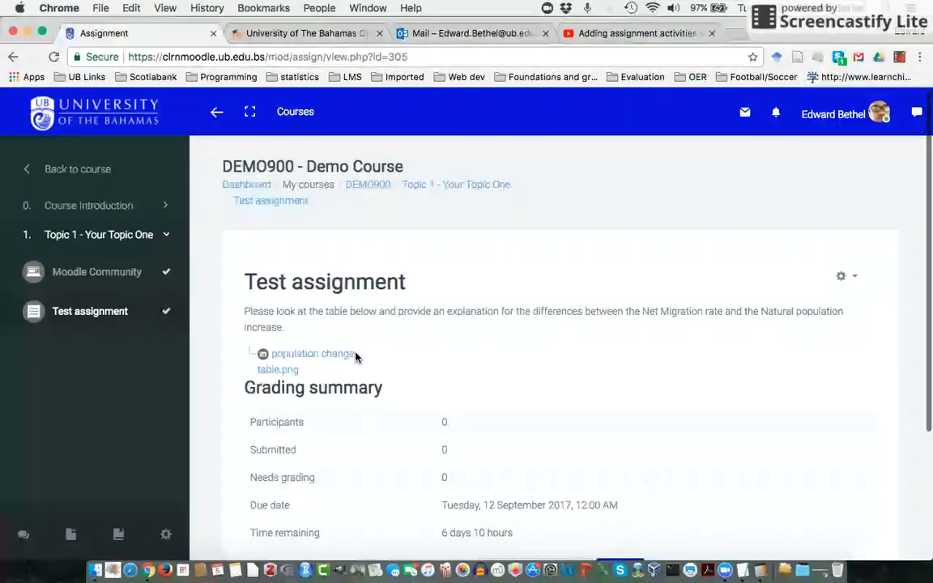
click(328, 357)
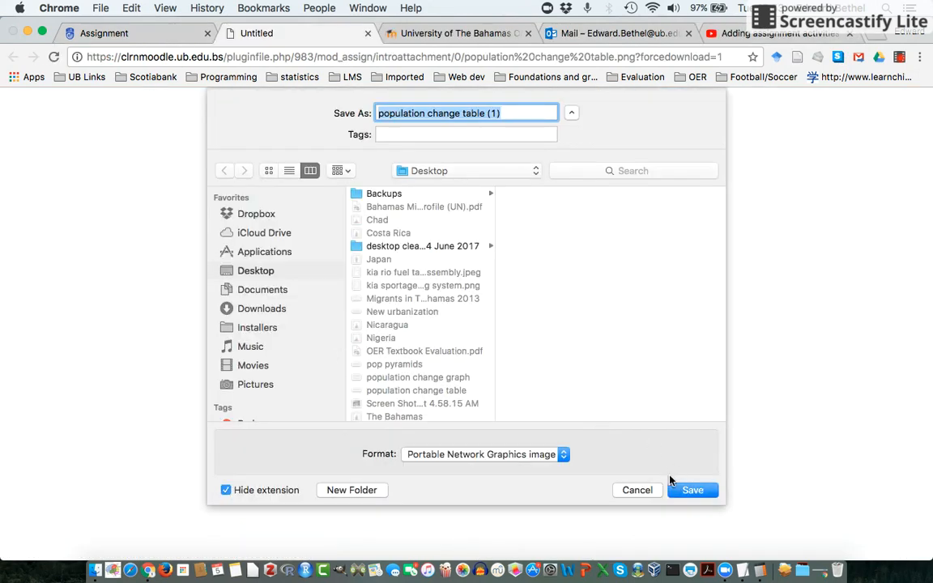
click(637, 490)
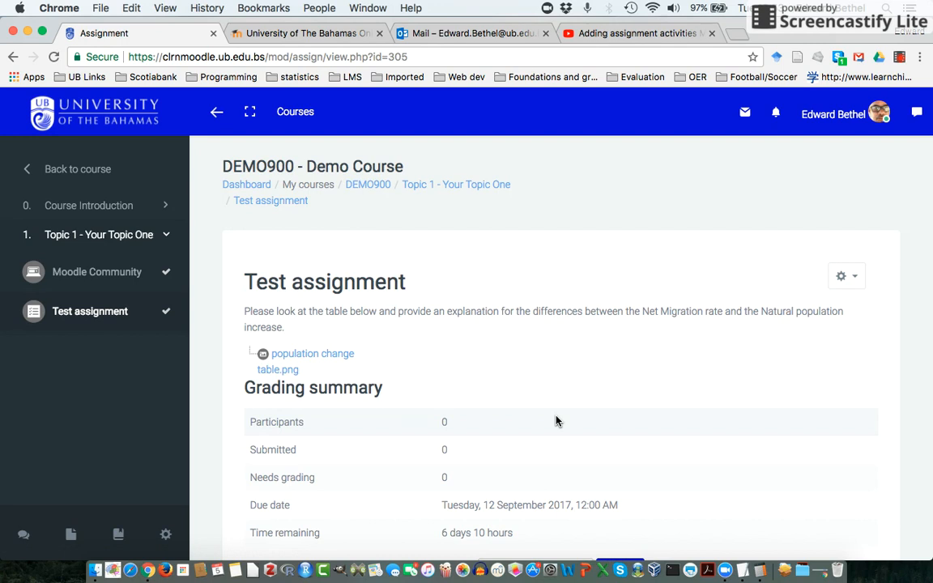
scroll(555, 420, down, 1)
scroll(555, 420, down, 3)
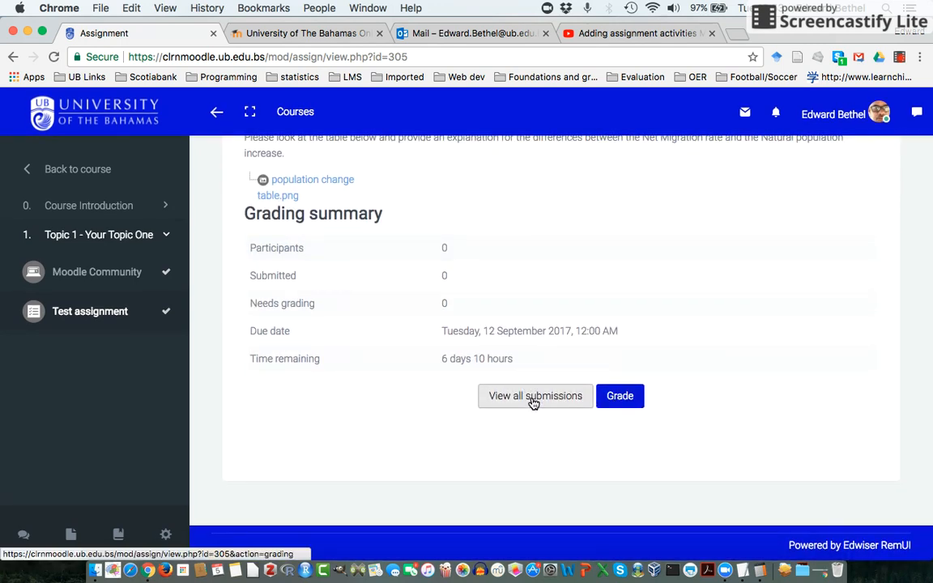
scroll(591, 302, up, 4)
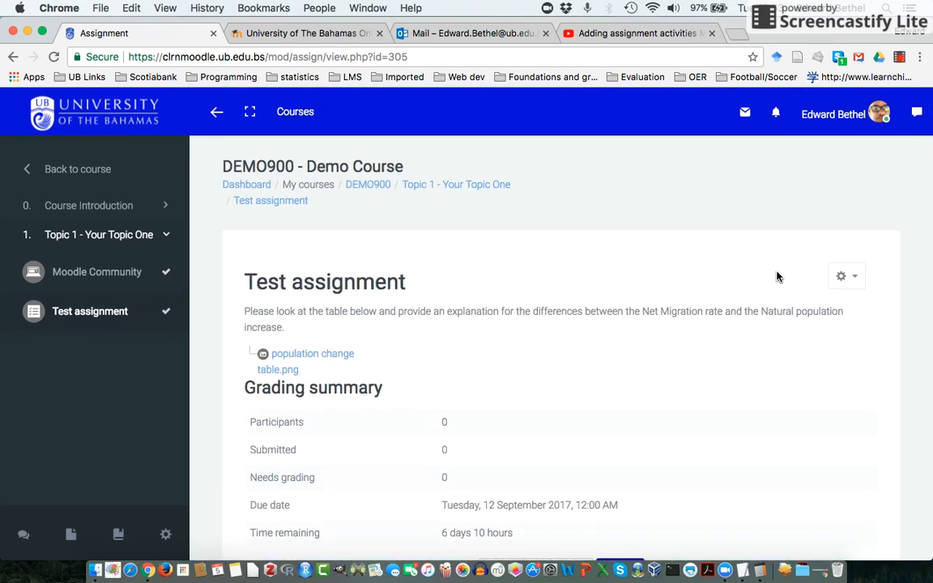
- Reopen the Test assignment's settings for editing and review its description, additional files, availability and submission types
click(843, 279)
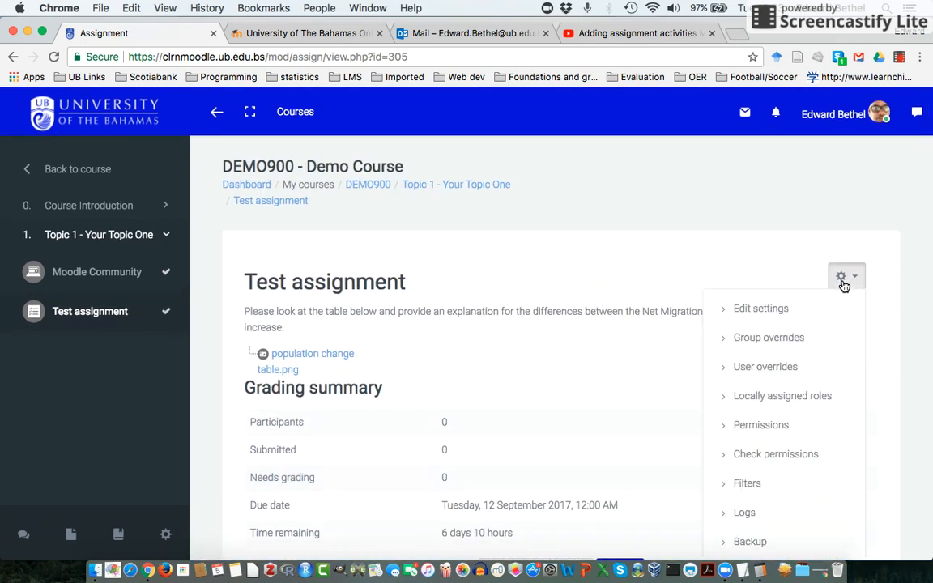
click(776, 308)
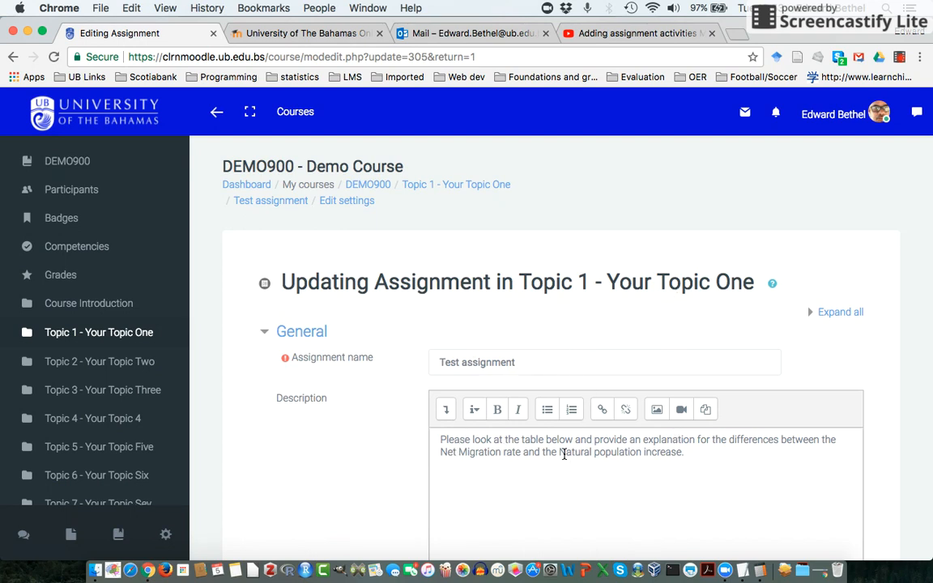
scroll(562, 453, down, 3)
scroll(565, 458, down, 6)
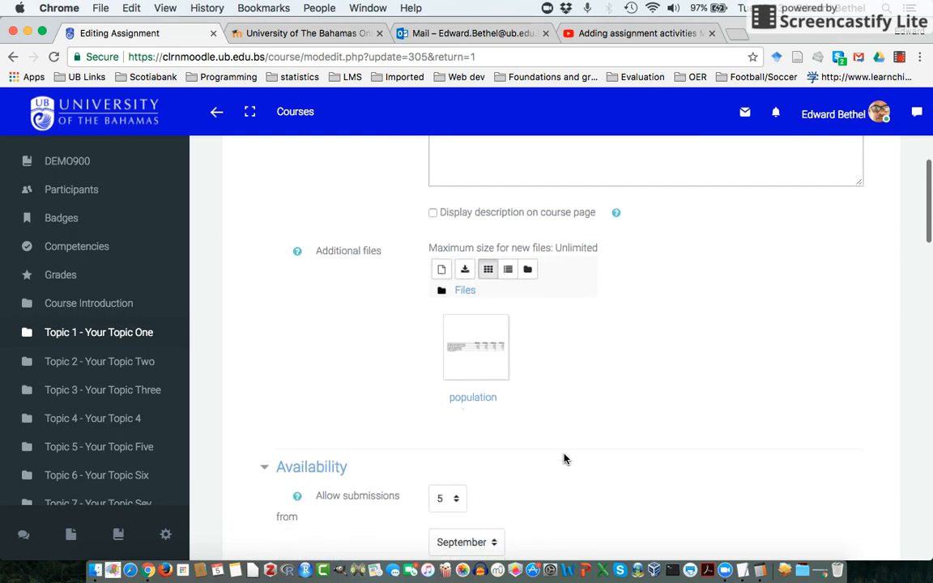
scroll(517, 382, down, 4)
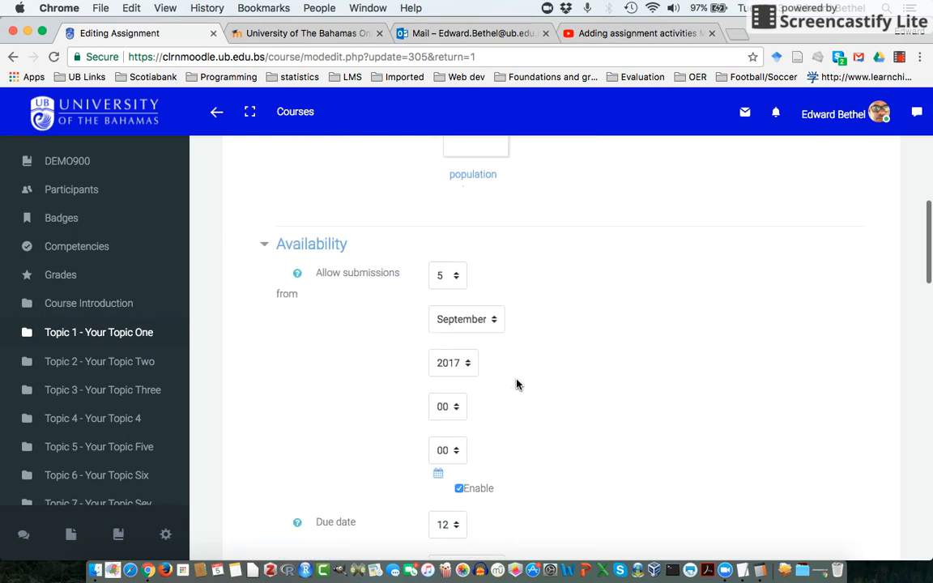
scroll(516, 384, down, 6)
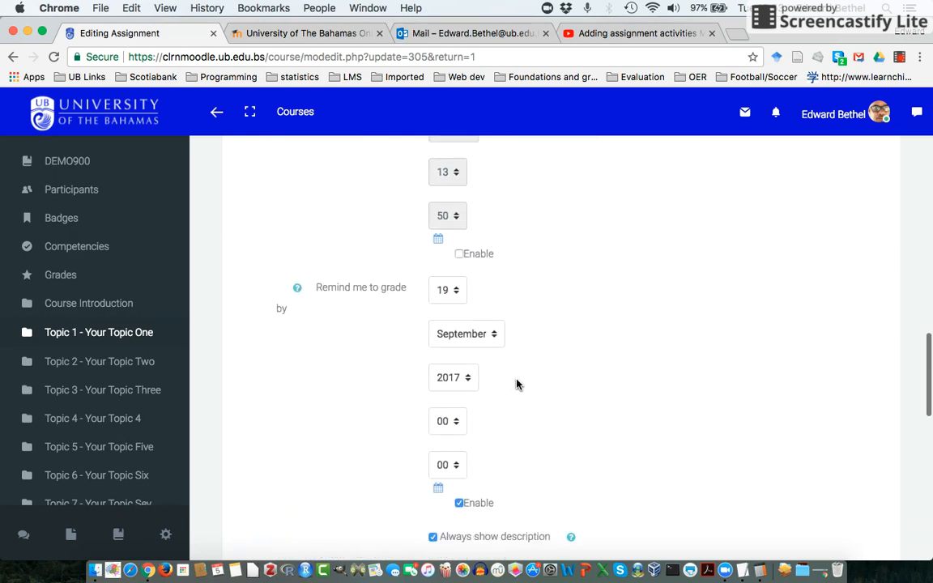
scroll(517, 383, down, 3)
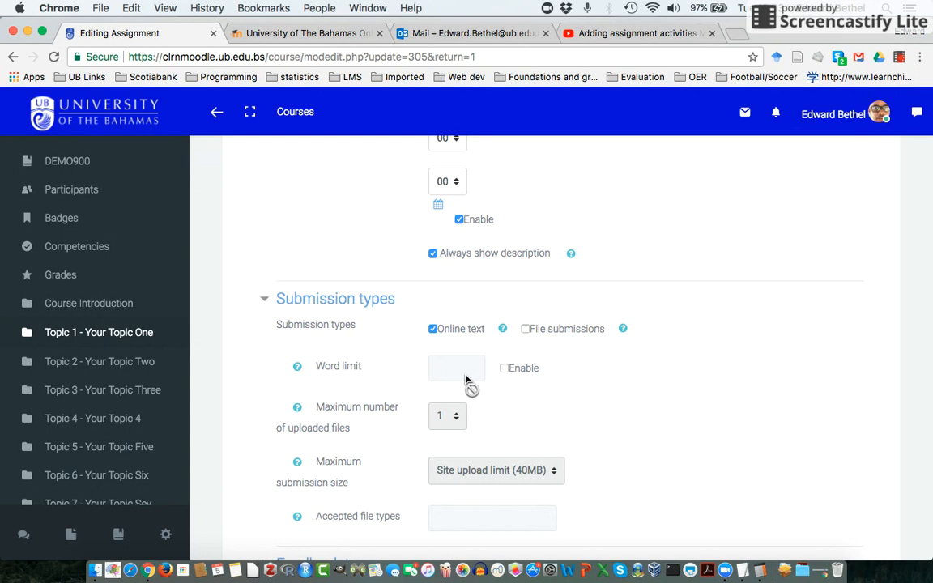
- Review the saved feedback types and submission settings of the assignment
scroll(530, 439, down, 10)
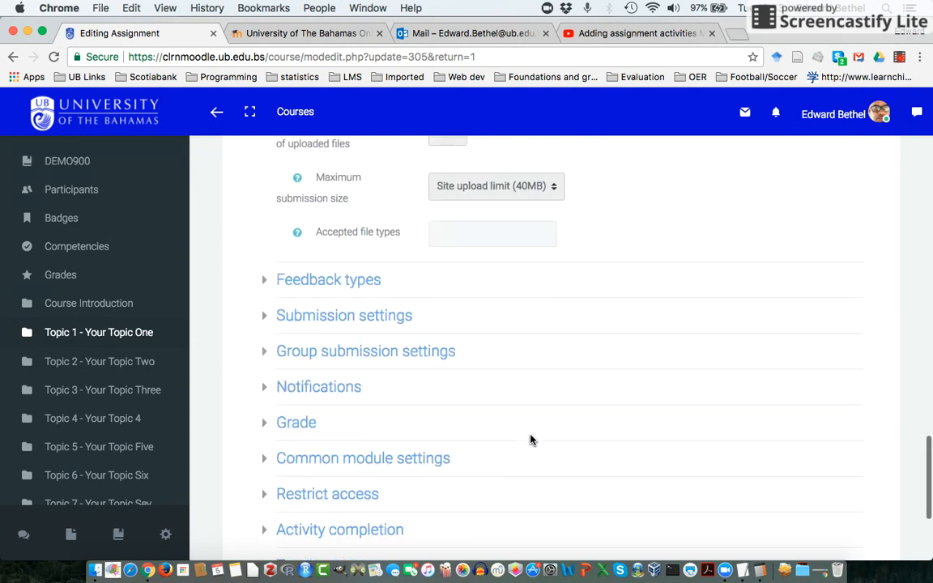
scroll(530, 439, up, 1)
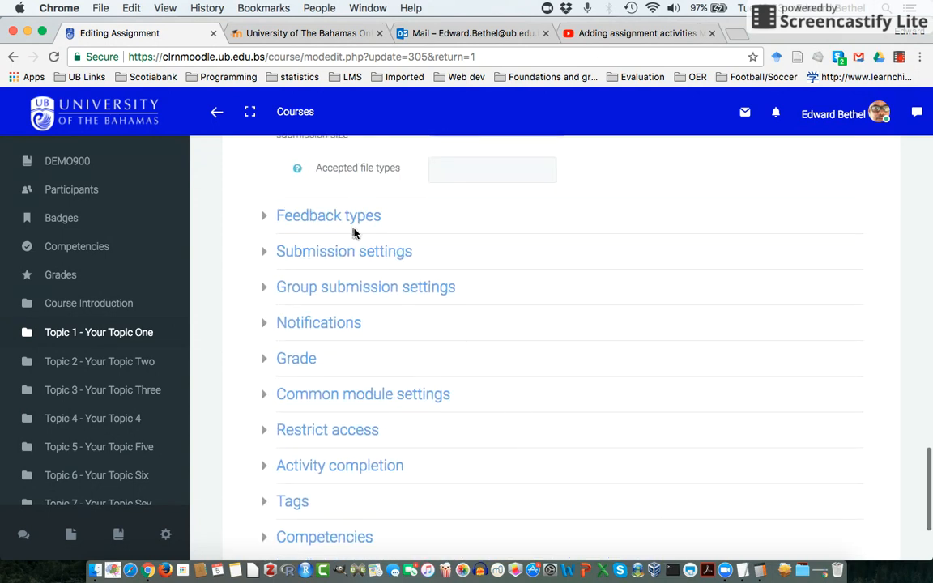
click(372, 263)
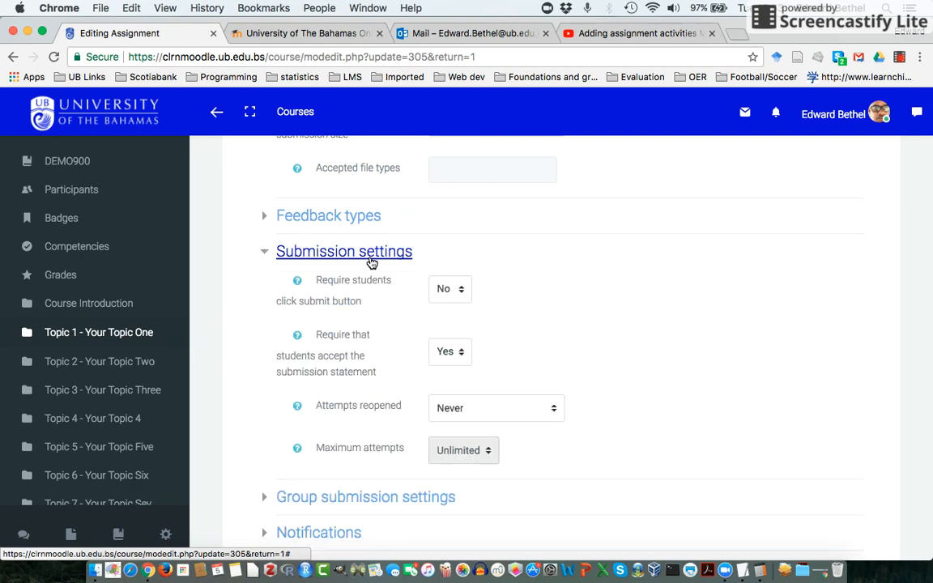
click(350, 219)
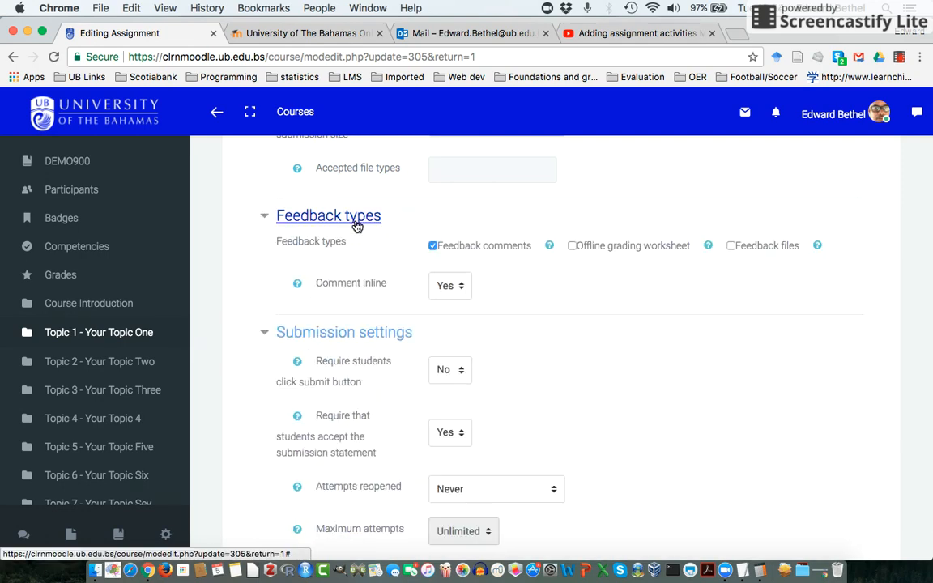
scroll(407, 402, down, 5)
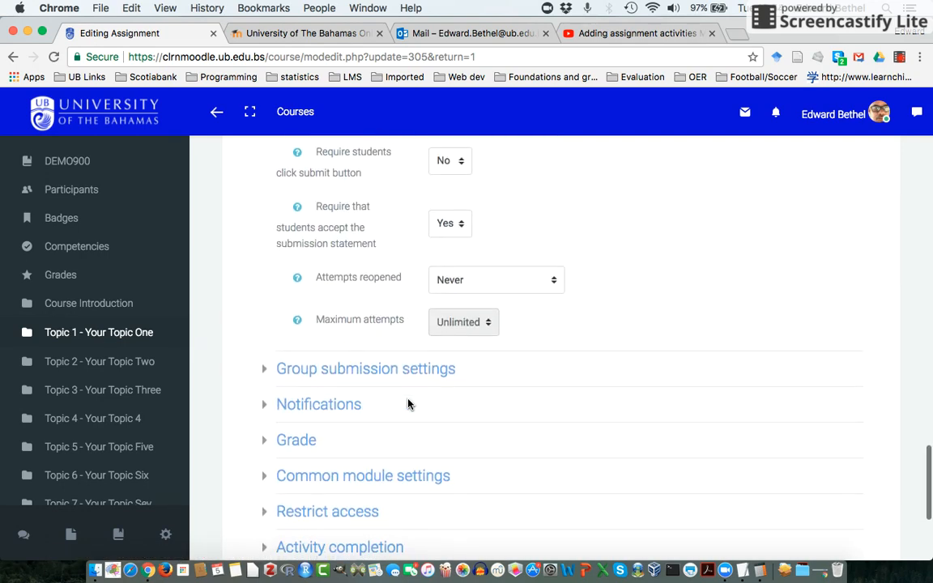
scroll(407, 402, down, 2)
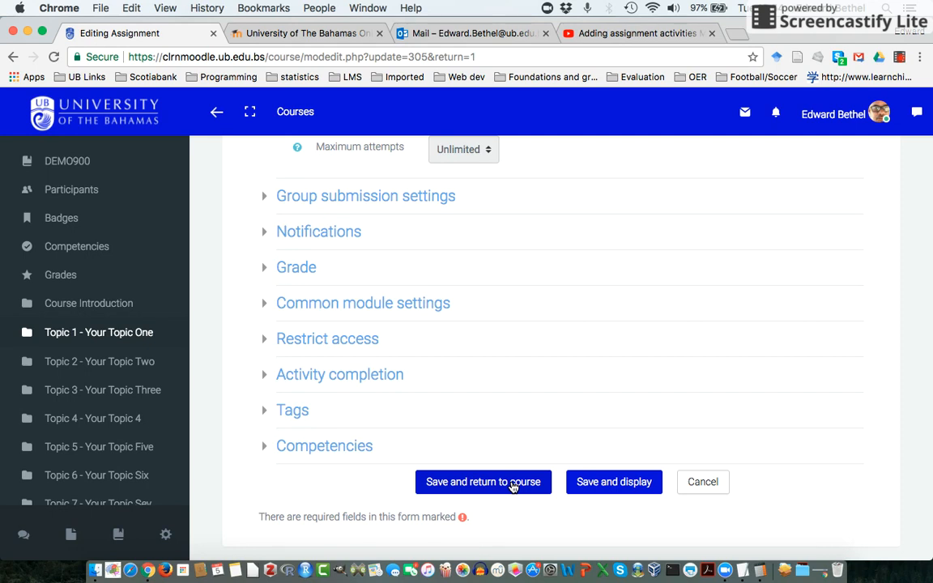
- Expand the assignment's Grade settings and select the maximum grade value
click(296, 269)
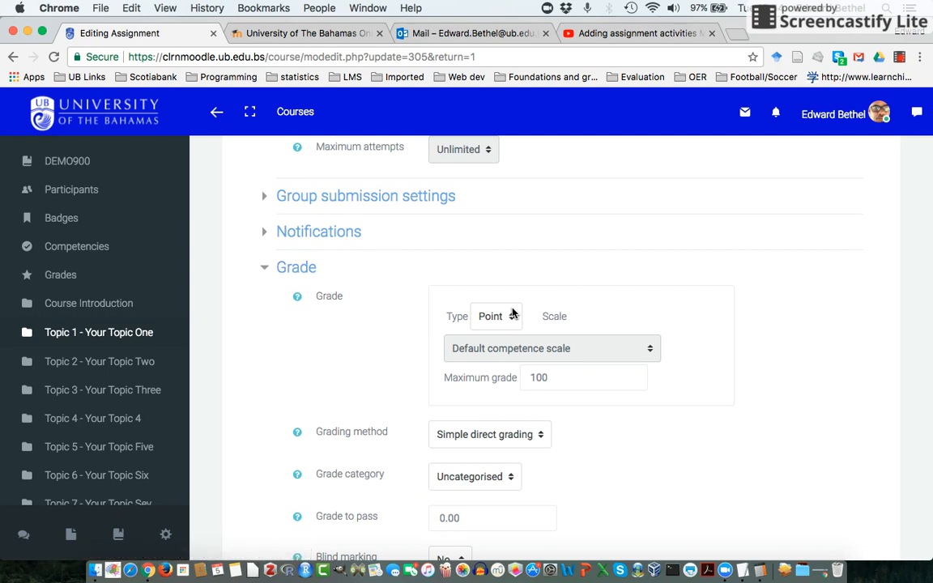
double_click(553, 379)
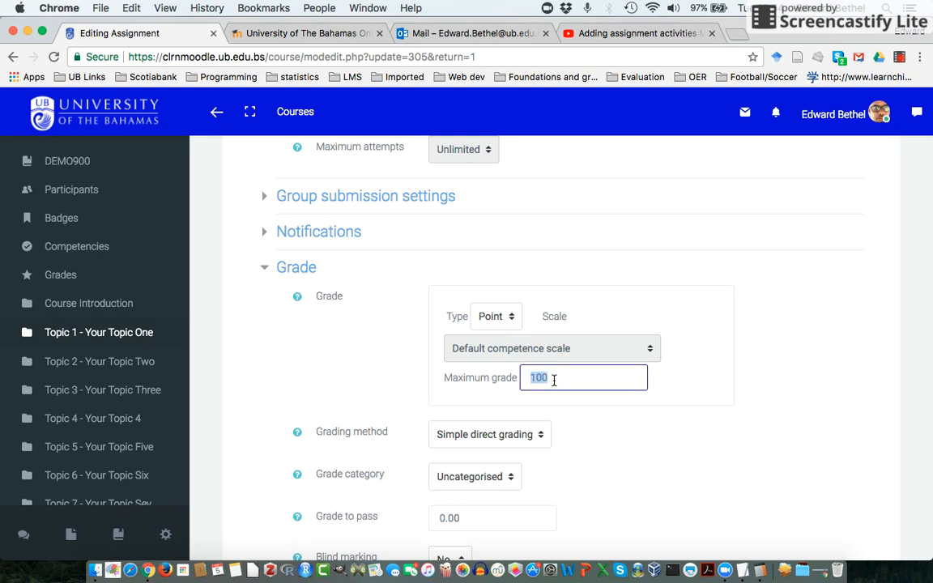
- Try the Scale and None grade types, checking the available scales, and return the grade type to Point
click(496, 316)
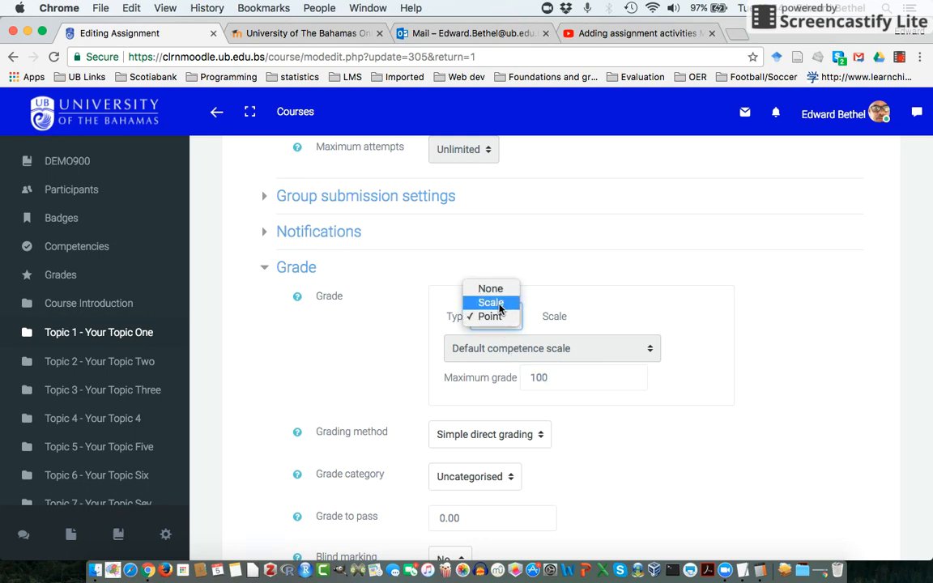
click(499, 304)
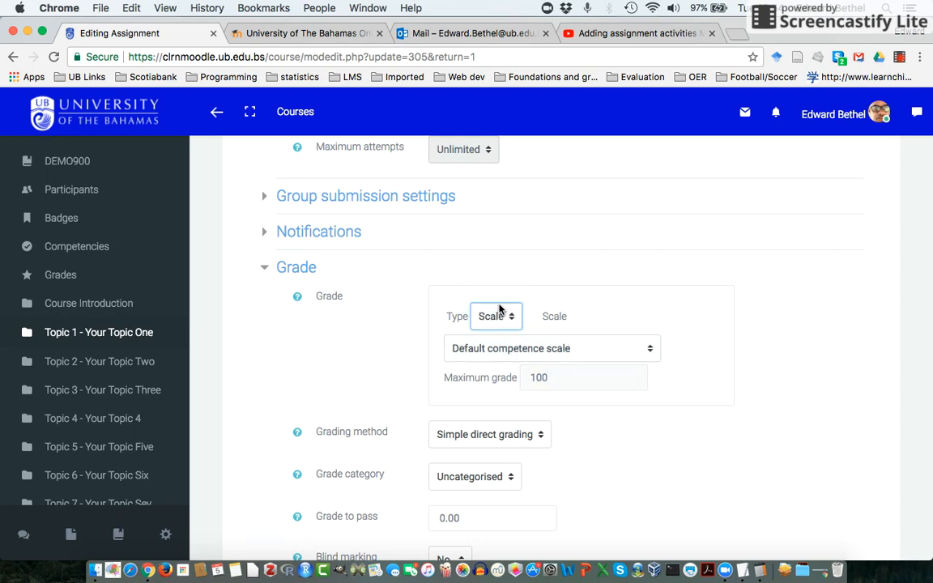
click(557, 353)
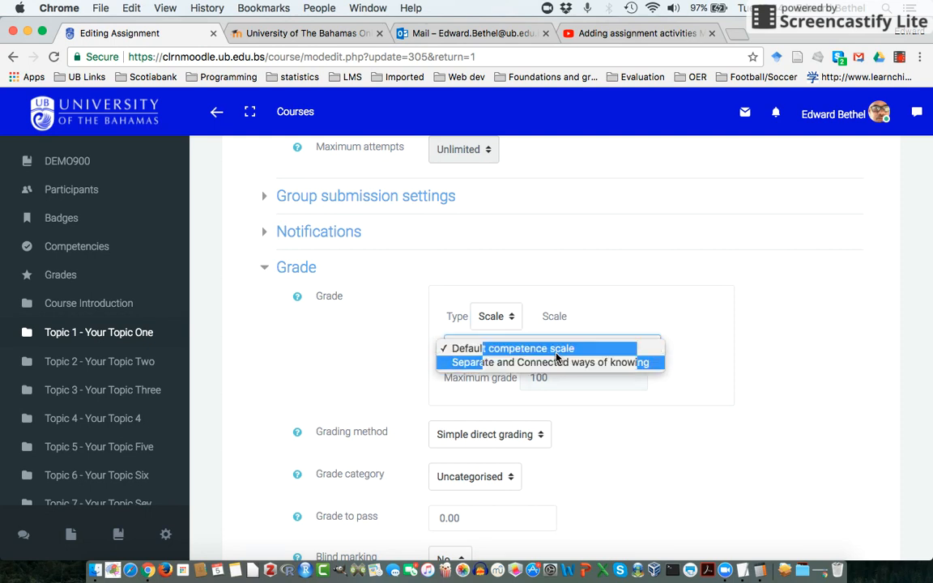
click(507, 318)
click(507, 320)
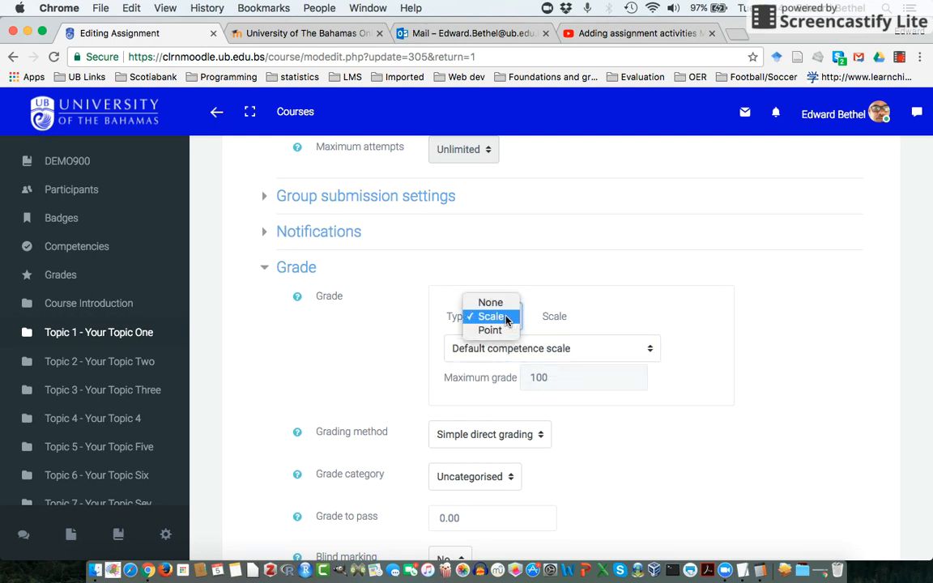
click(503, 304)
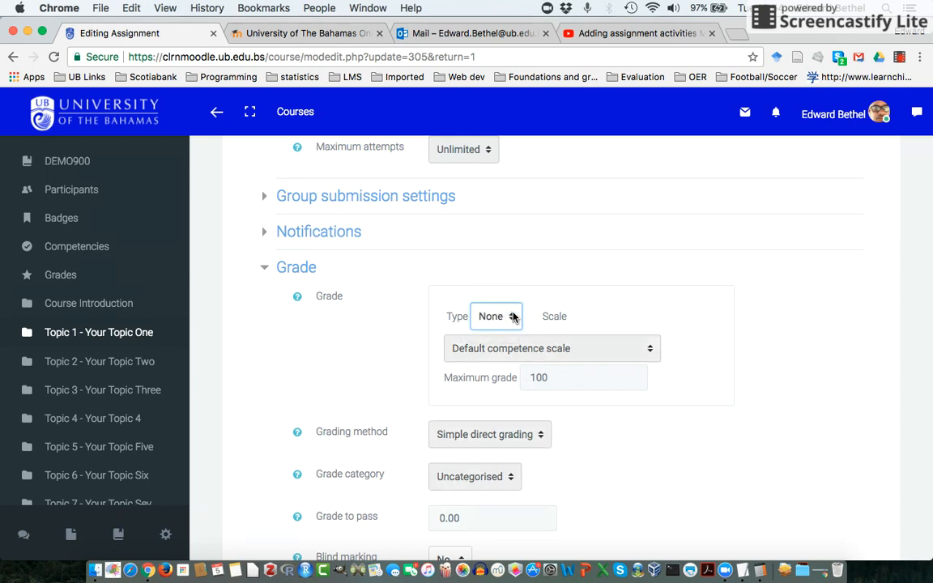
click(513, 318)
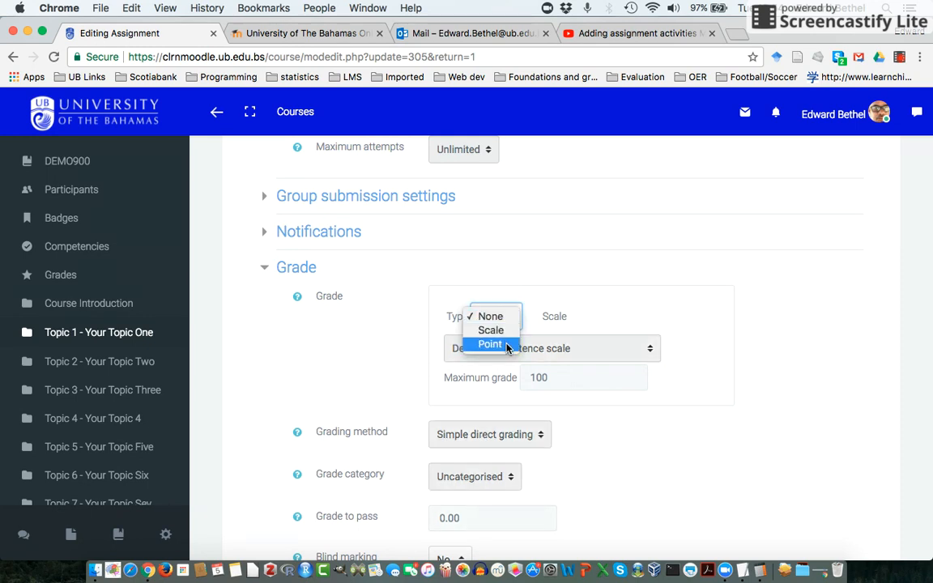
click(503, 342)
- Review the available grading methods and the grade category setting without changing either one
scroll(572, 400, down, 3)
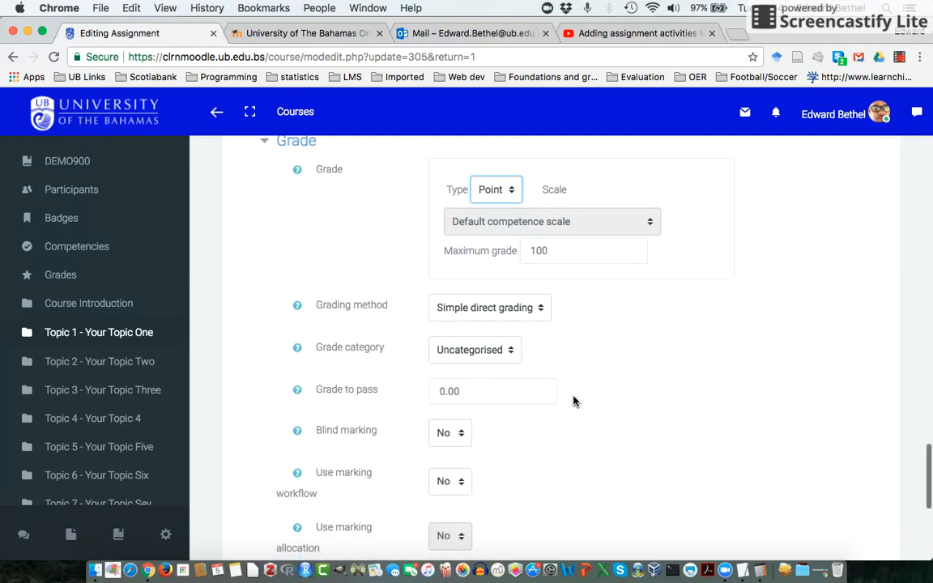
click(509, 318)
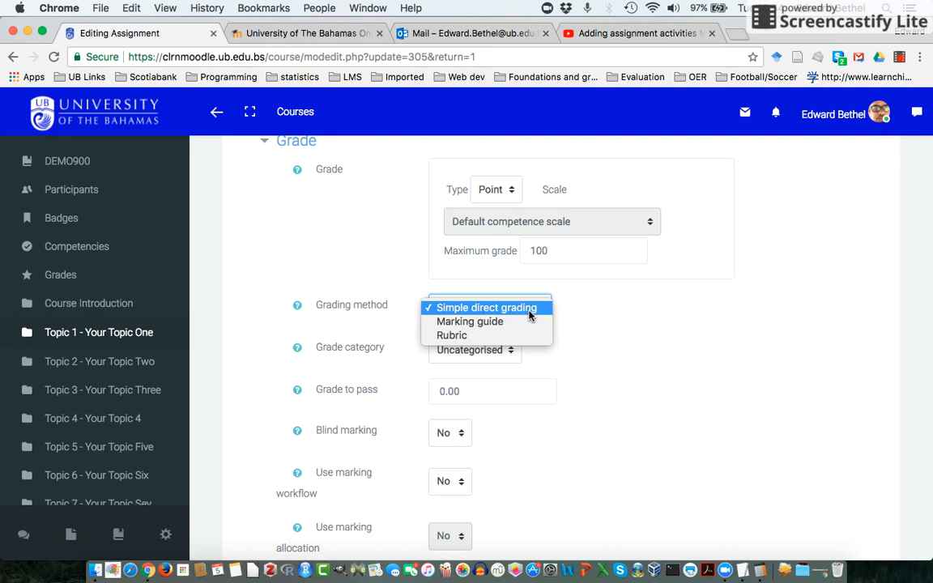
click(595, 316)
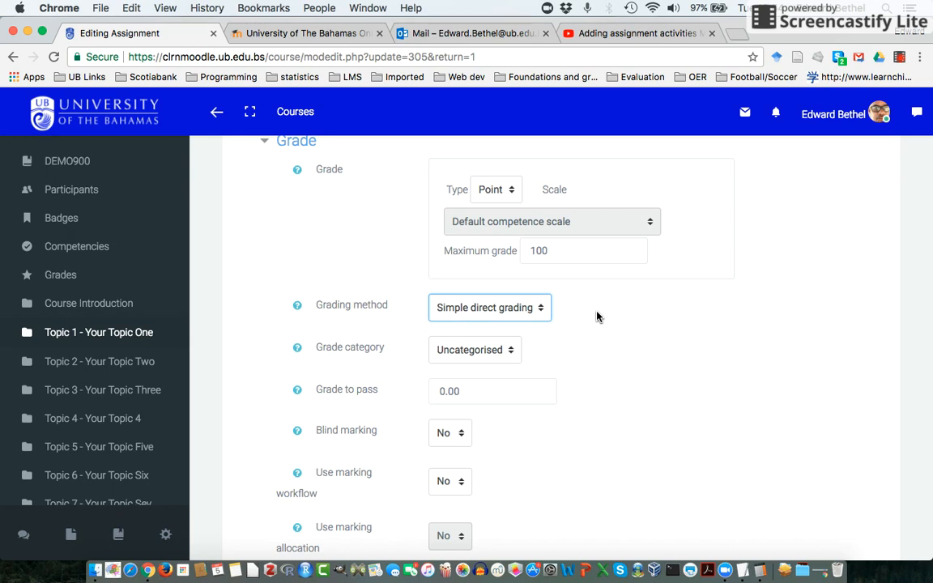
click(540, 309)
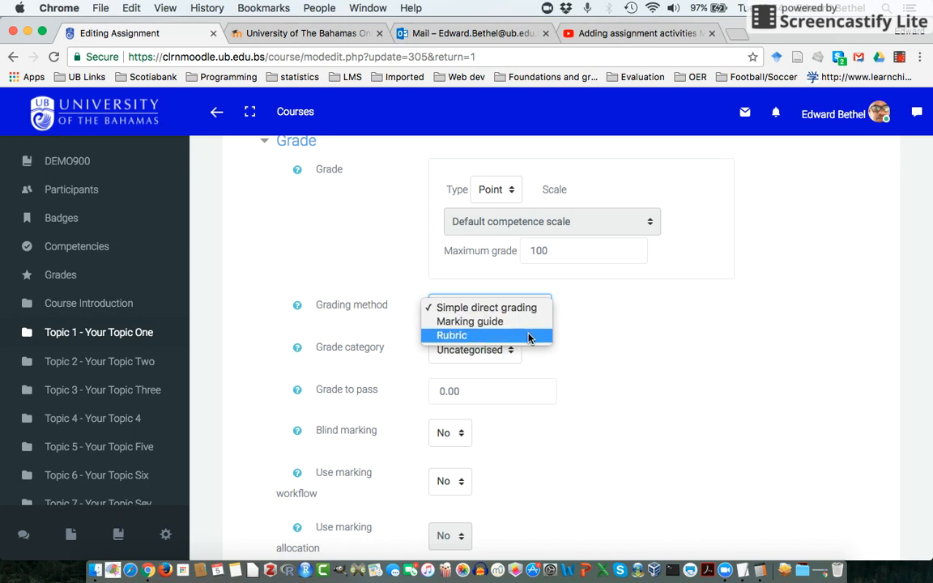
click(593, 357)
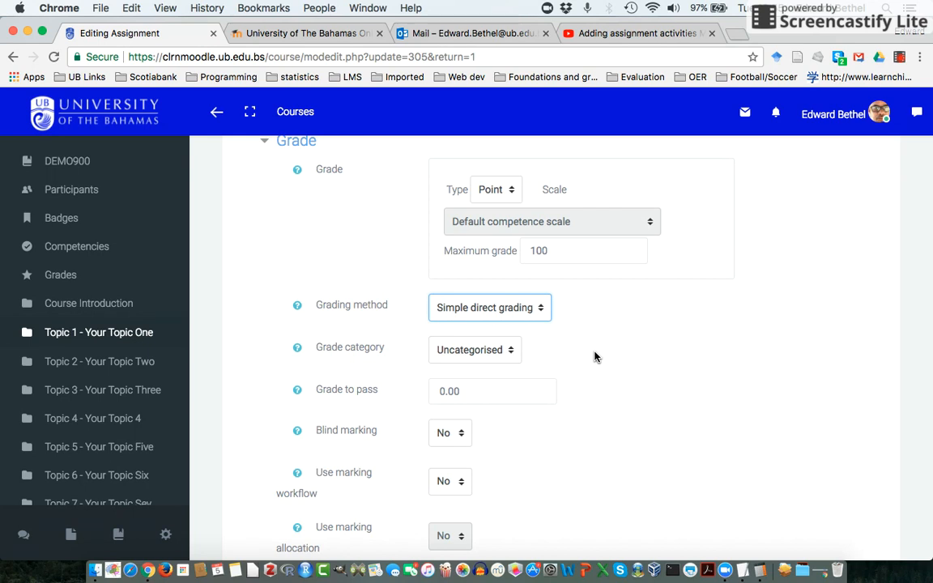
scroll(593, 357, down, 2)
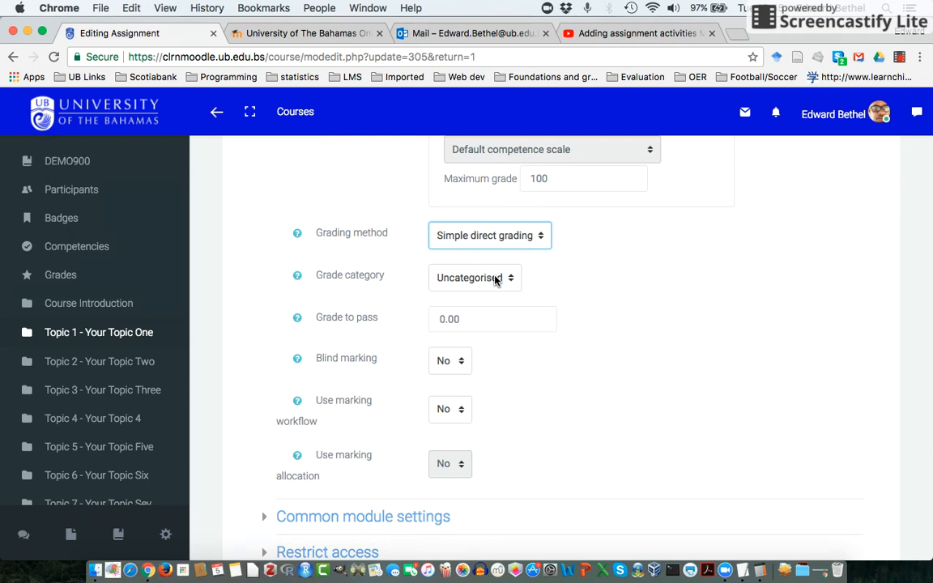
click(496, 280)
click(496, 280)
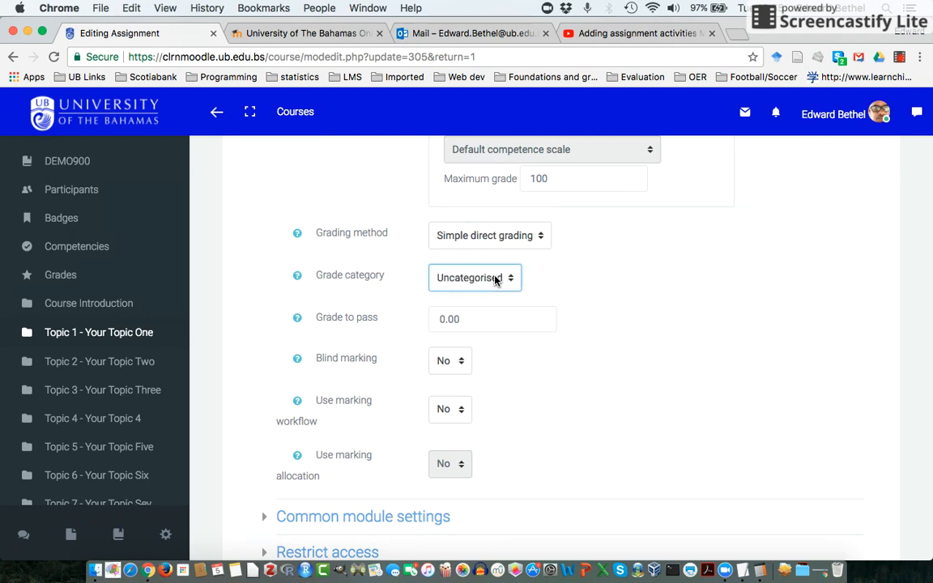
- Set the assignment's grade to pass to 70
double_click(480, 322)
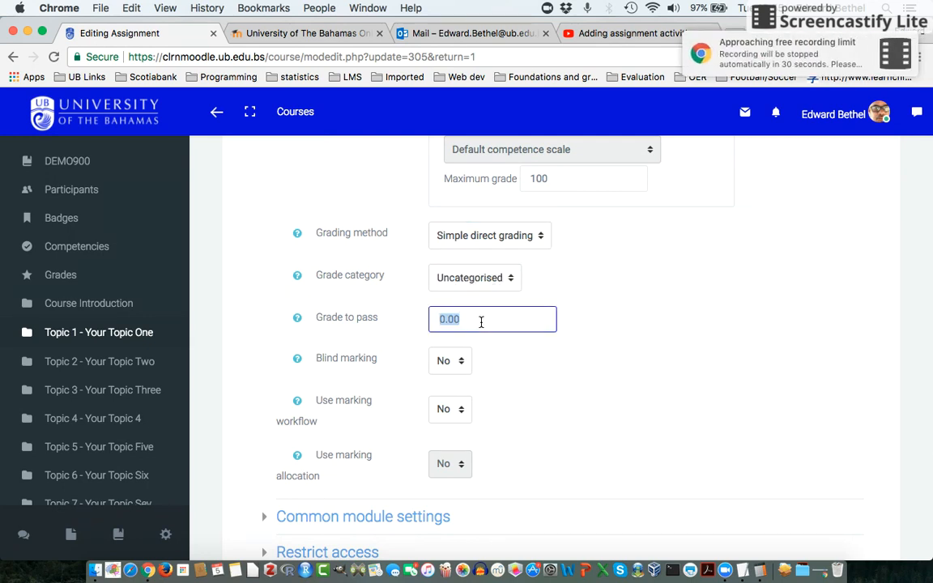
text(70)
scroll(482, 324, down, 1)
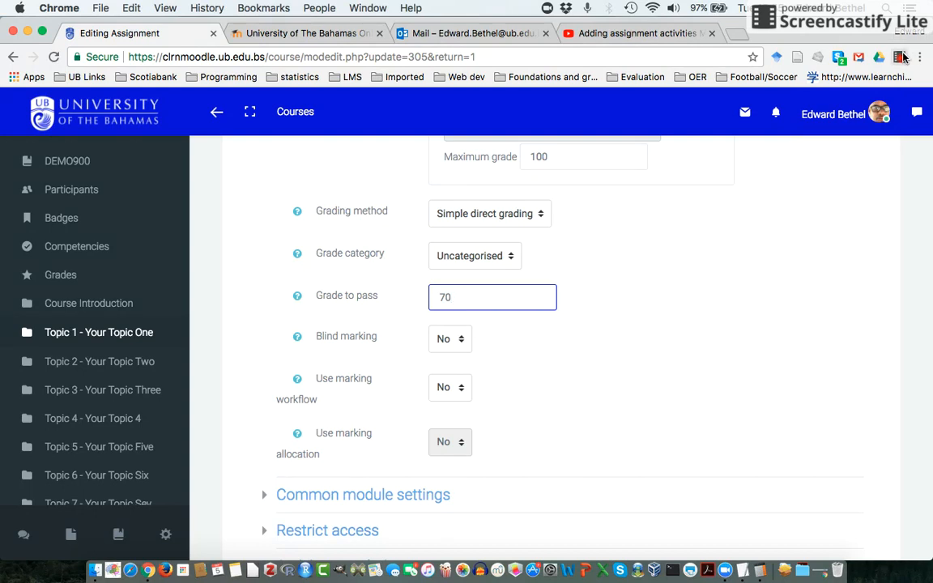
click(901, 57)
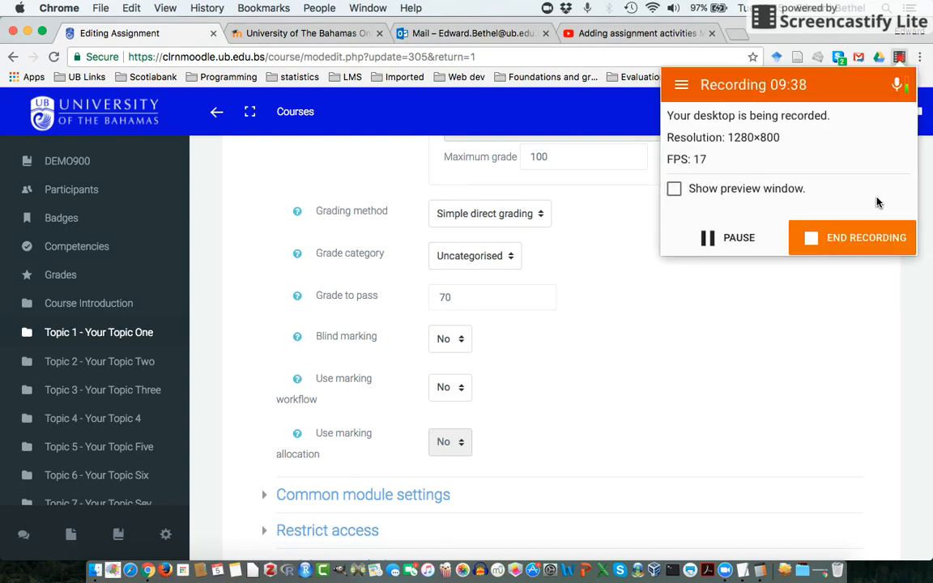